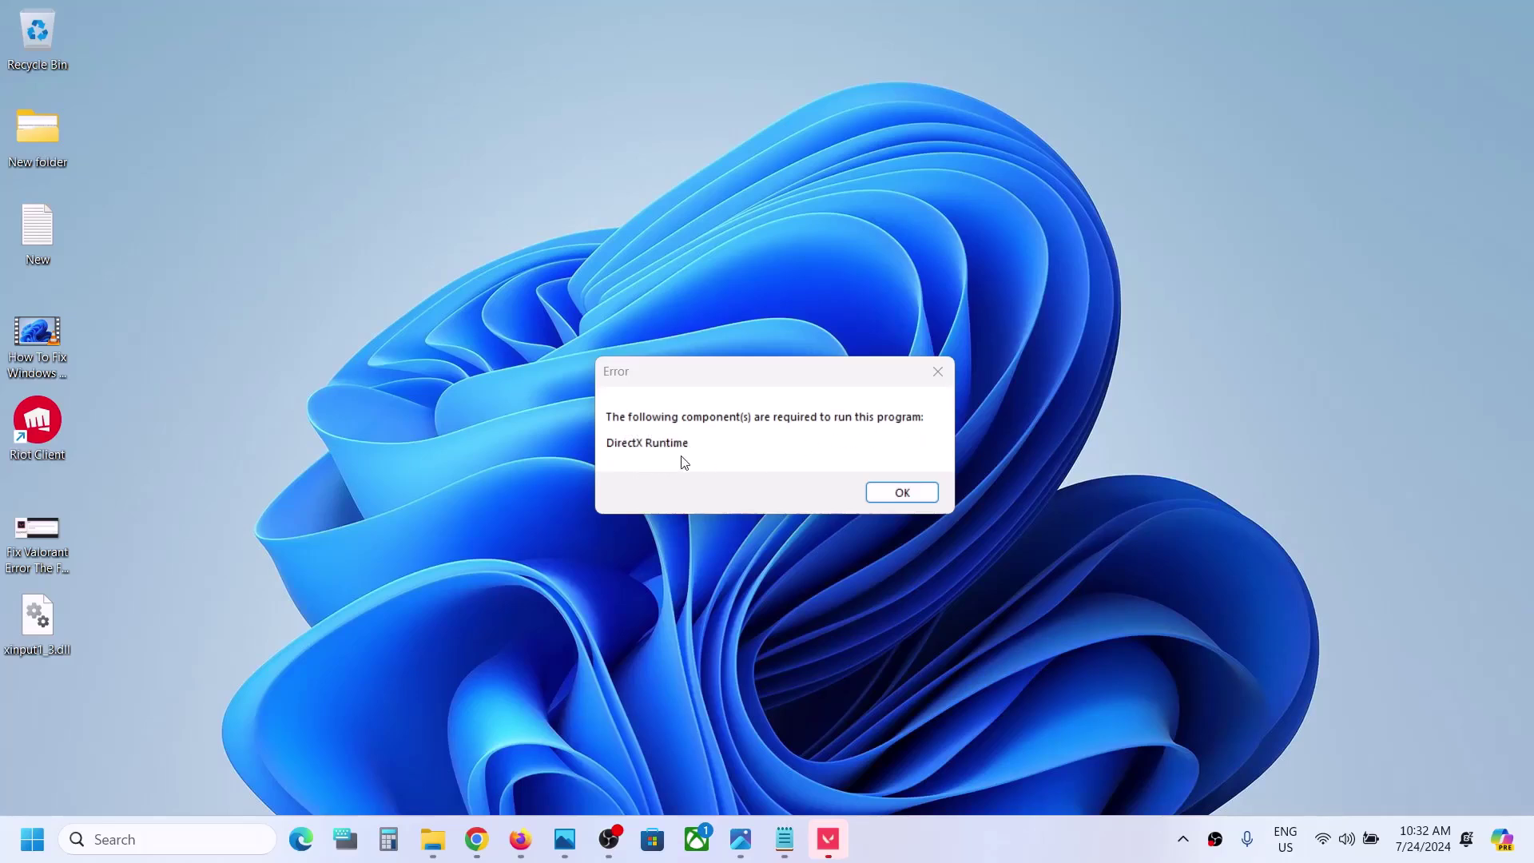
Dismiss the DirectX Runtime error and bring up the copy menu on the download link
{"action": "left_click", "coordinate": [885, 497]}
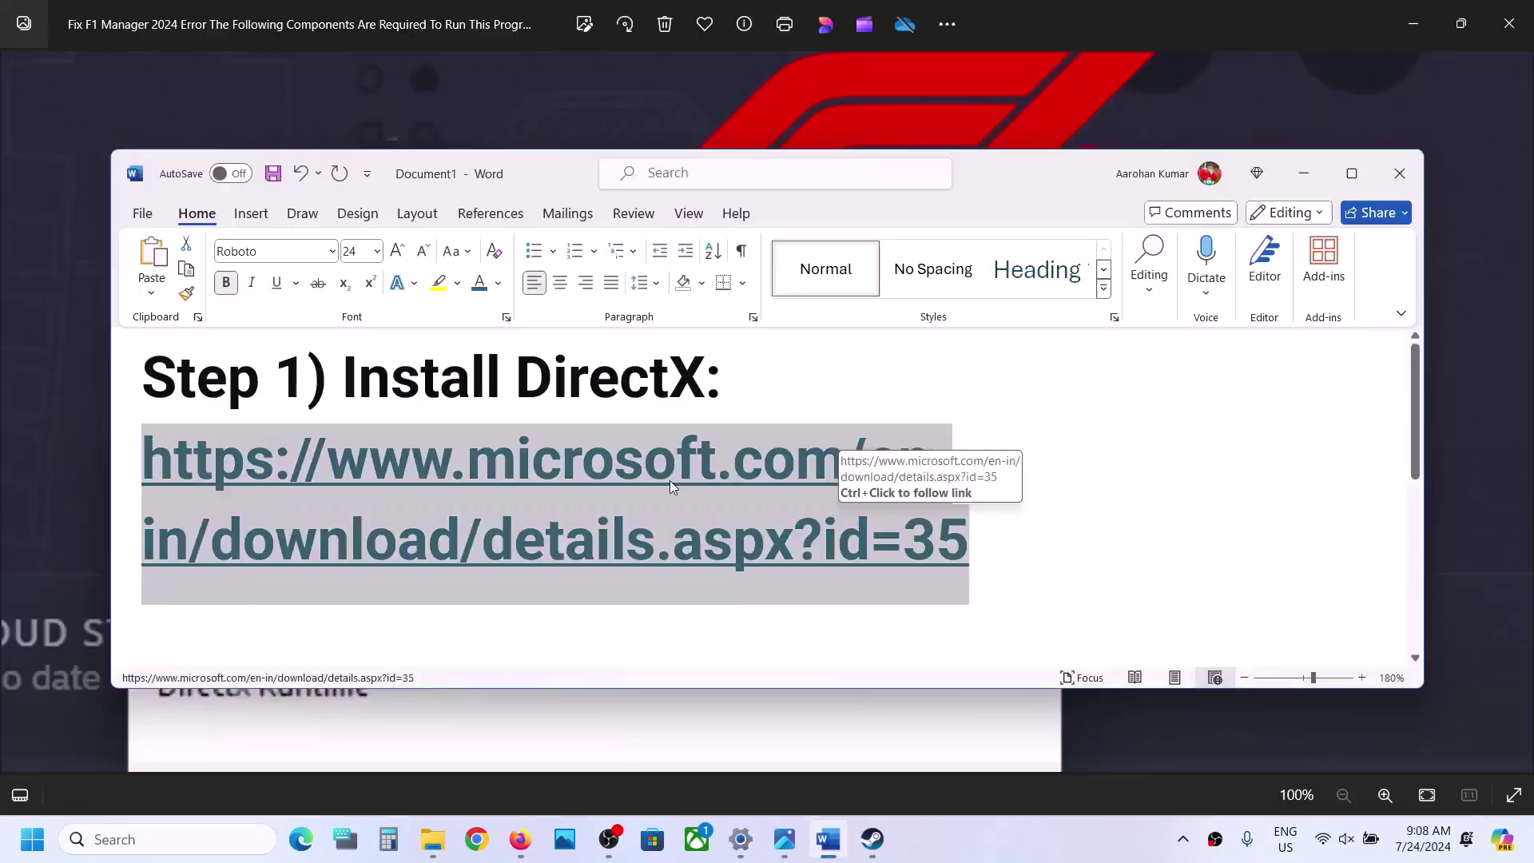
{"action": "right_click", "coordinate": [669, 481]}
Copy the DirectX link, then download dxwebsetup.exe from the End-User Runtime page
{"action": "left_click", "coordinate": [753, 374]}
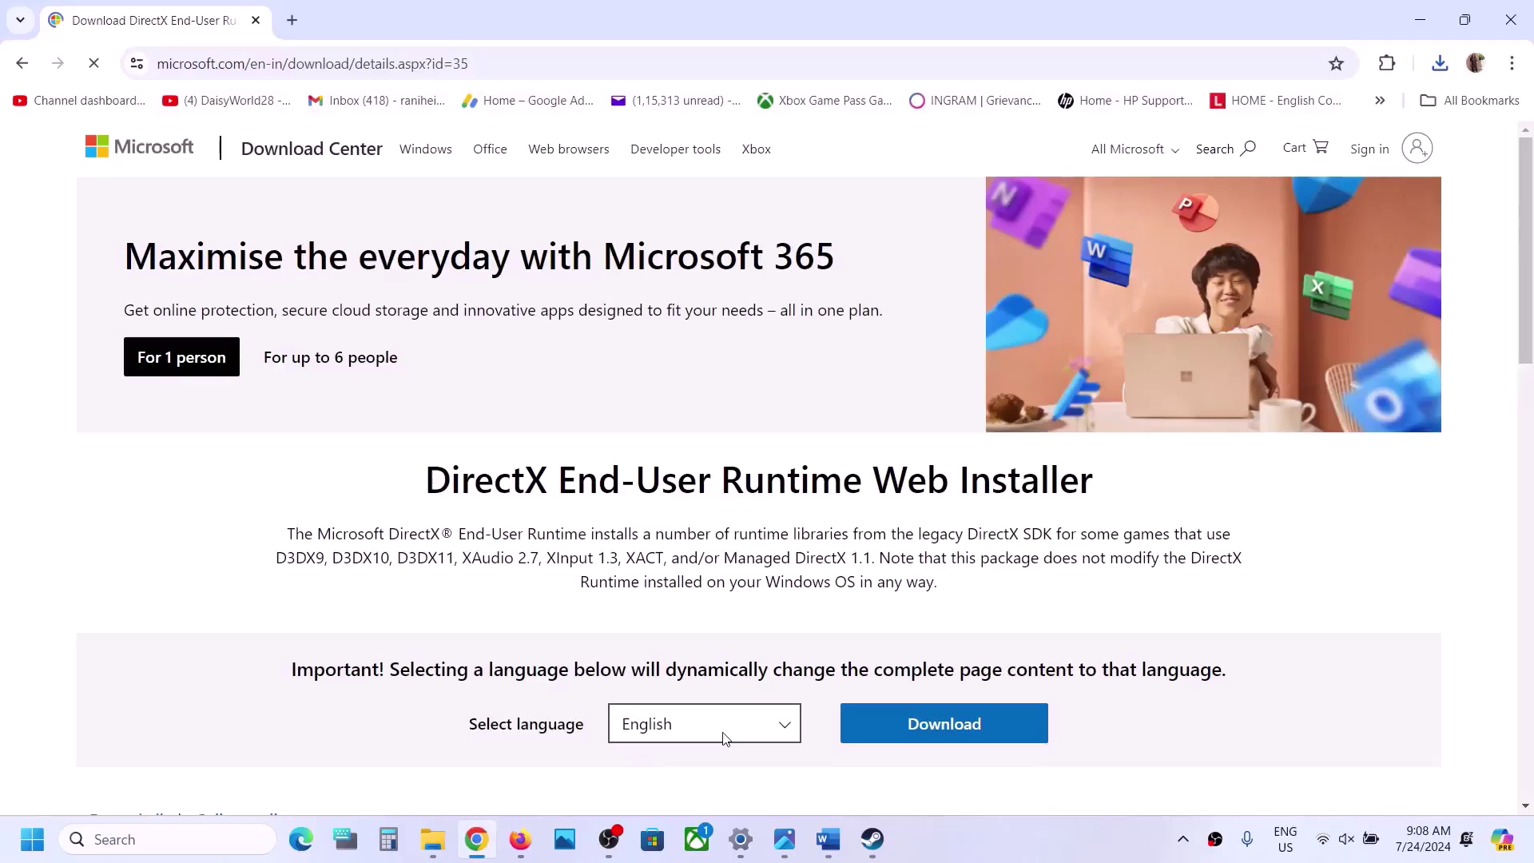
{"action": "scroll", "coordinate": [770, 807], "scroll_direction": "down", "scroll_amount": 3}
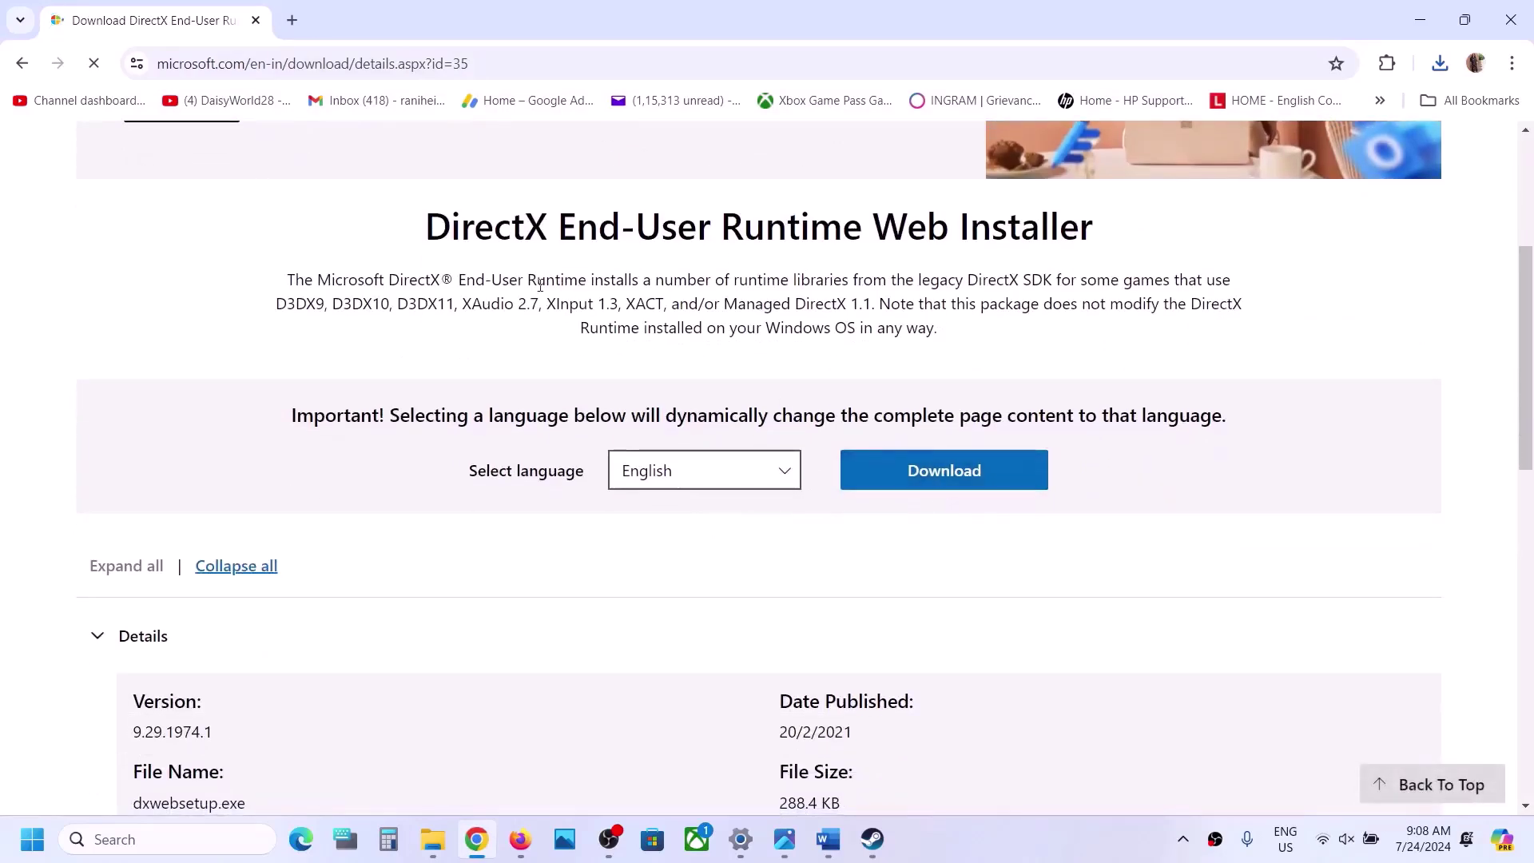
{"action": "left_click", "coordinate": [938, 463]}
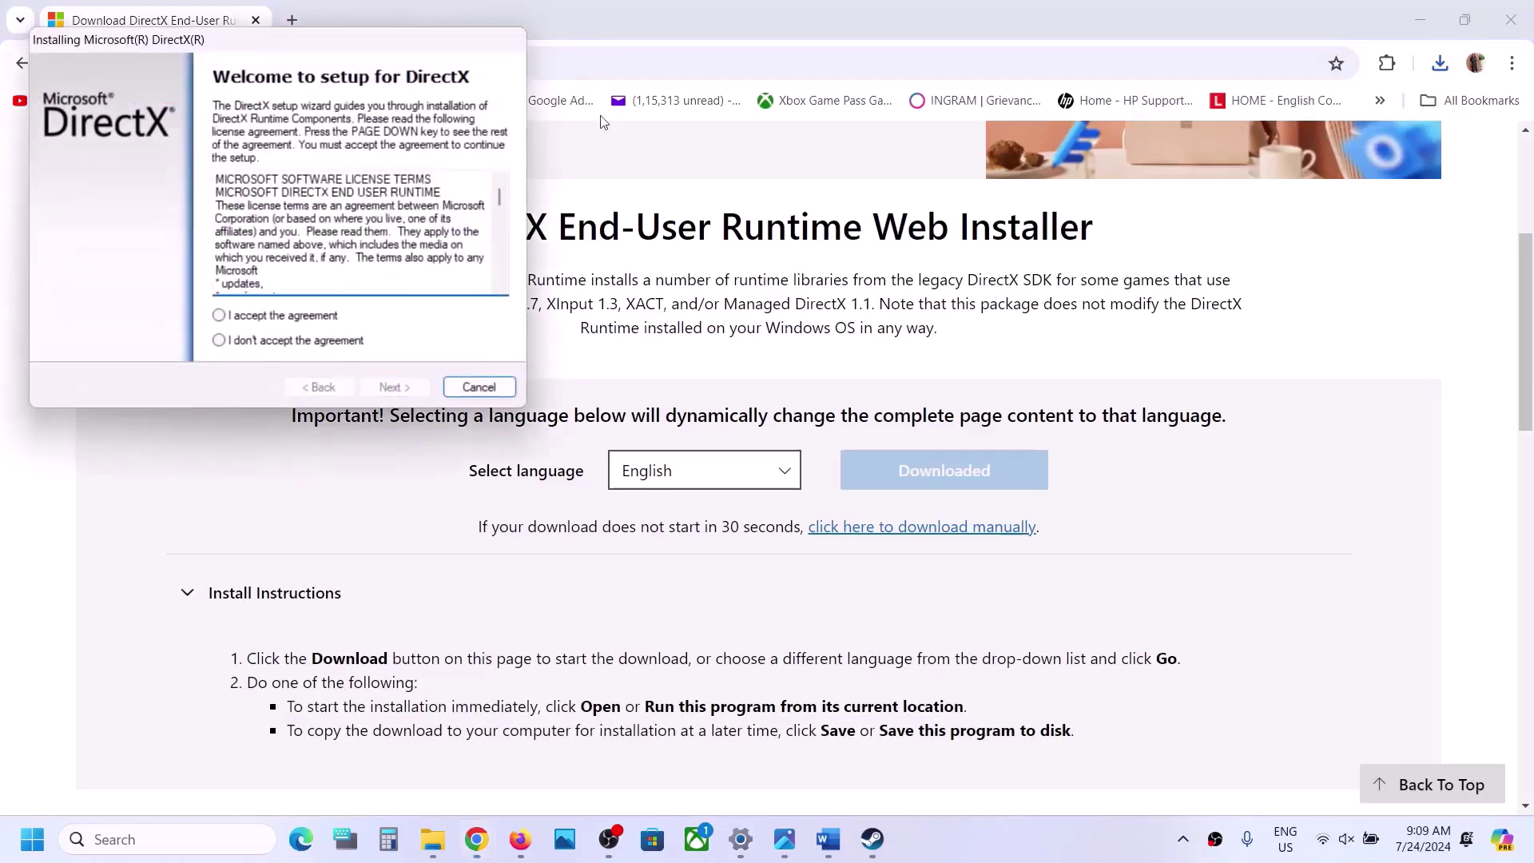
Centre the DirectX Setup window, accept the licence, and continue with Bing Bar unchecked
{"action": "left_click_drag", "start_coordinate": [401, 40], "coordinate": [930, 252]}
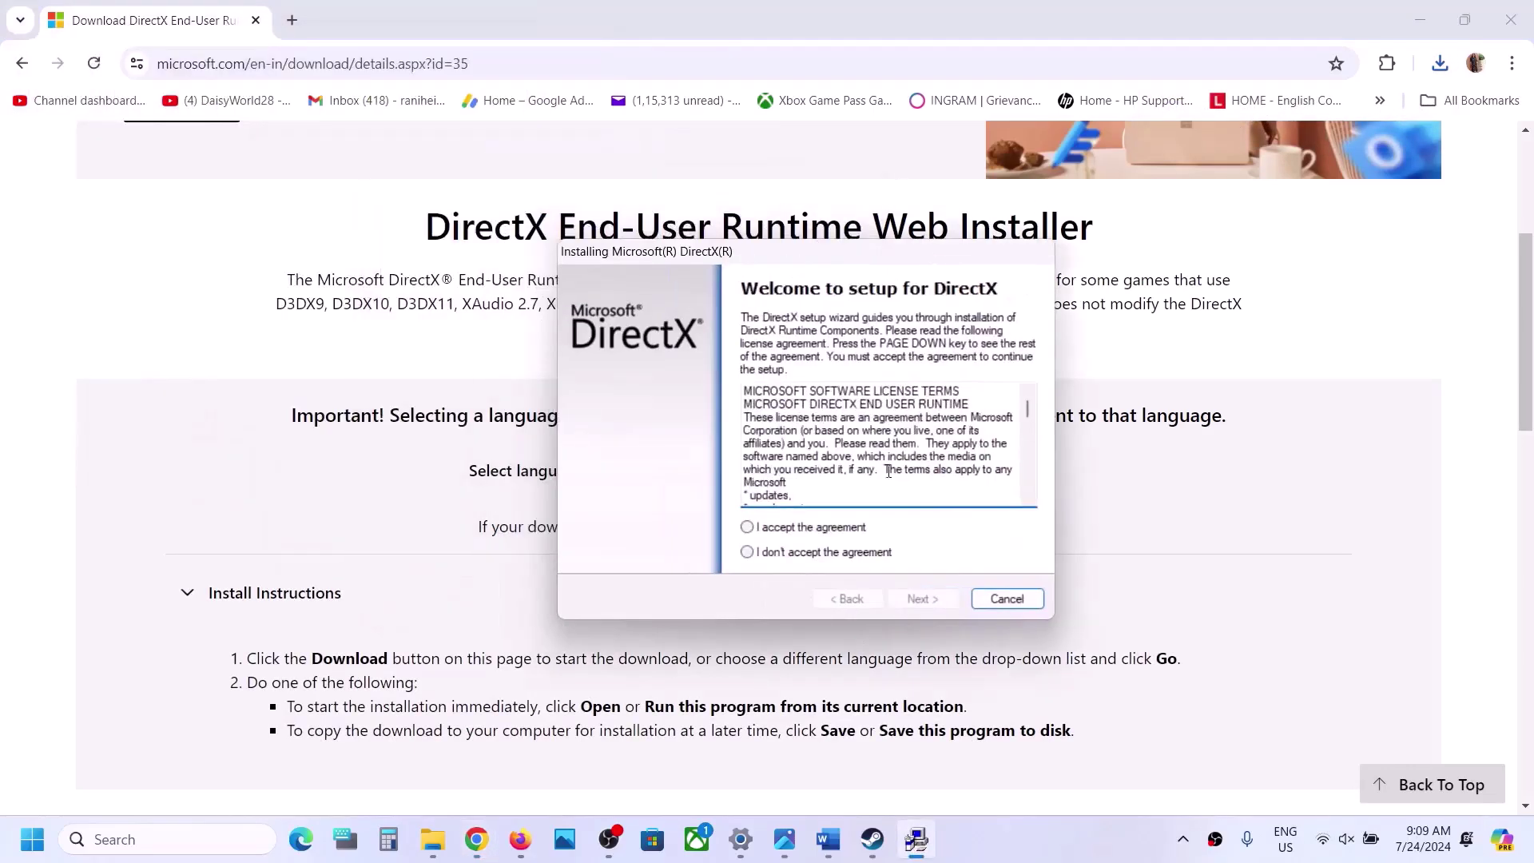
{"action": "left_click", "coordinate": [826, 529]}
{"action": "left_click", "coordinate": [914, 600]}
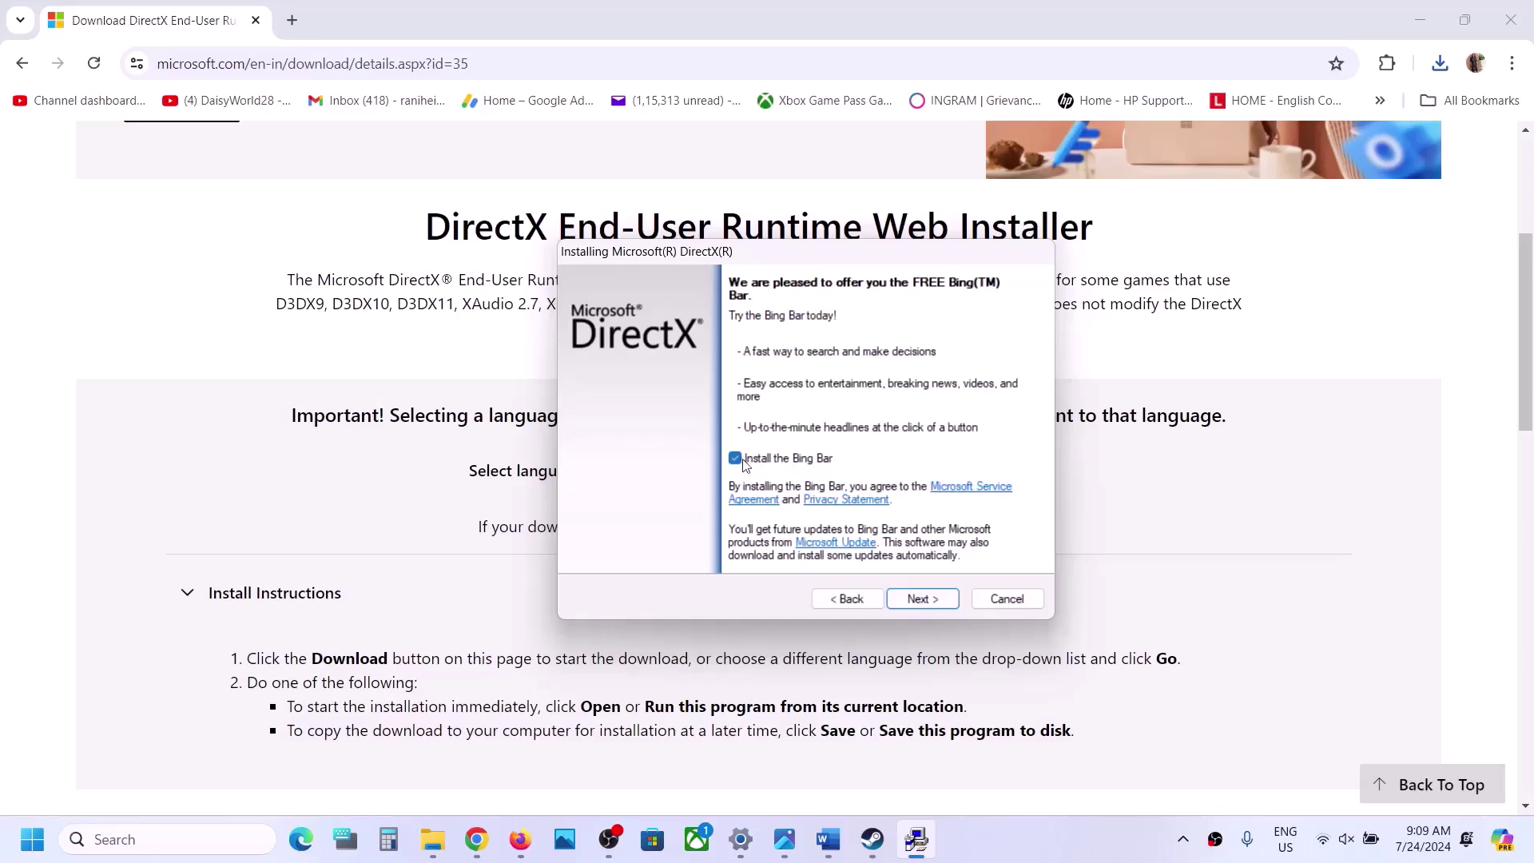
{"action": "left_click", "coordinate": [917, 596]}
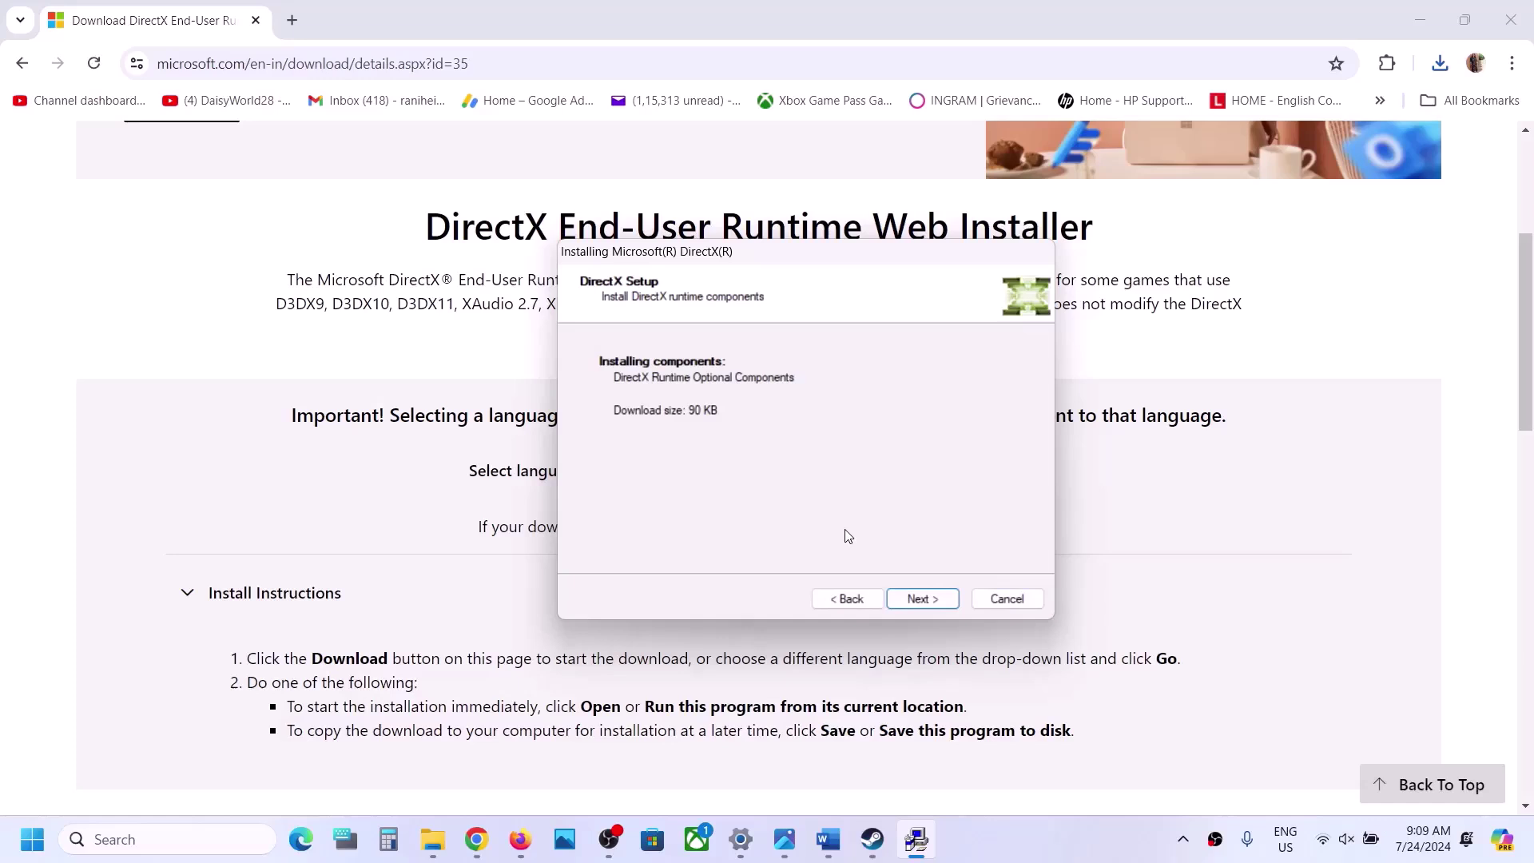
Install the DirectX runtime components and finish once Installation Complete appears
{"action": "left_click", "coordinate": [928, 606]}
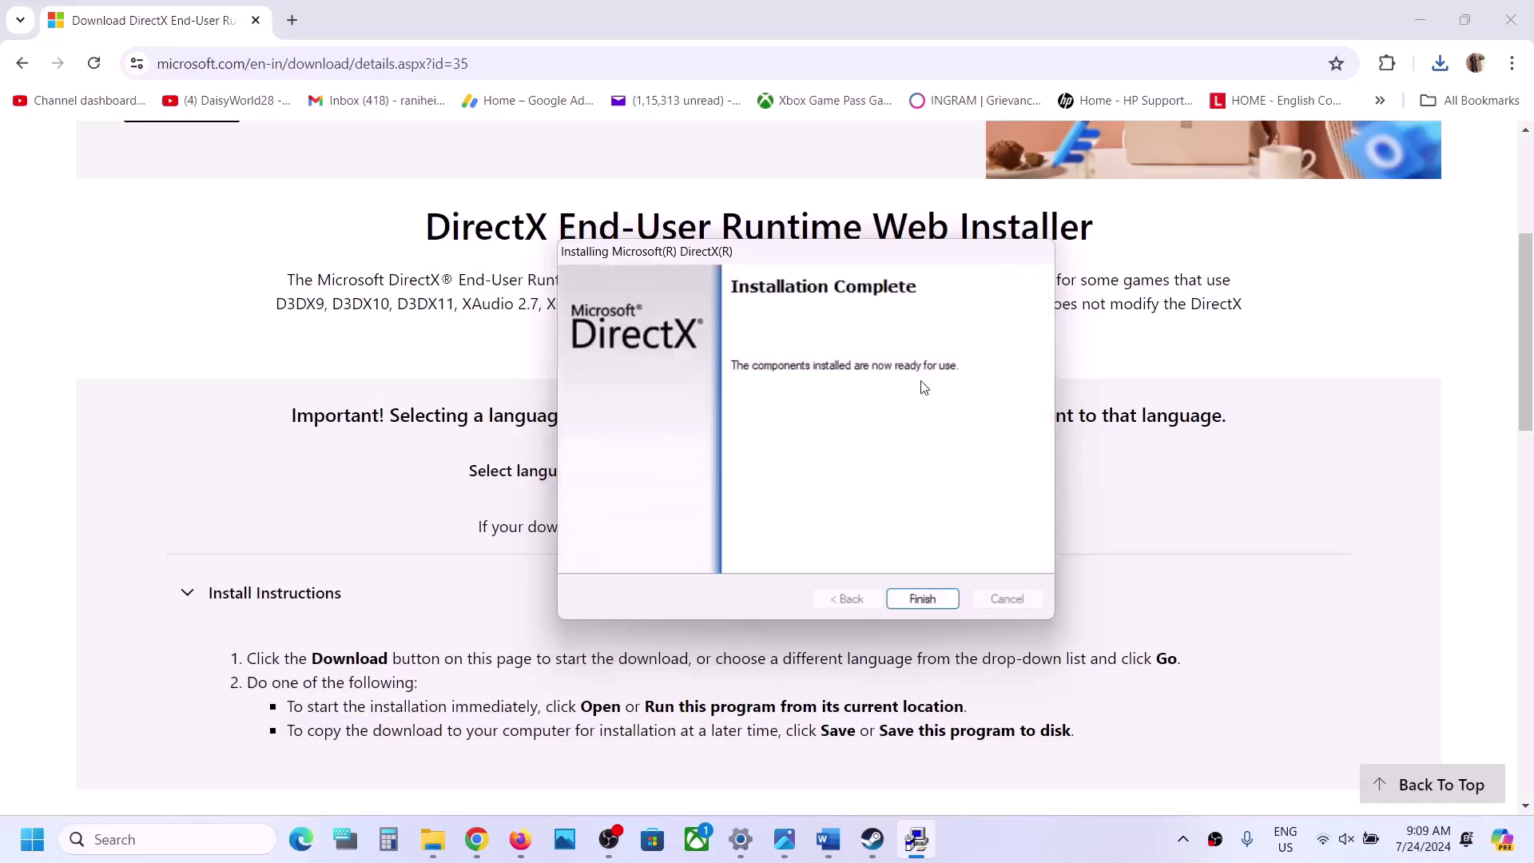
{"action": "left_click", "coordinate": [921, 600]}
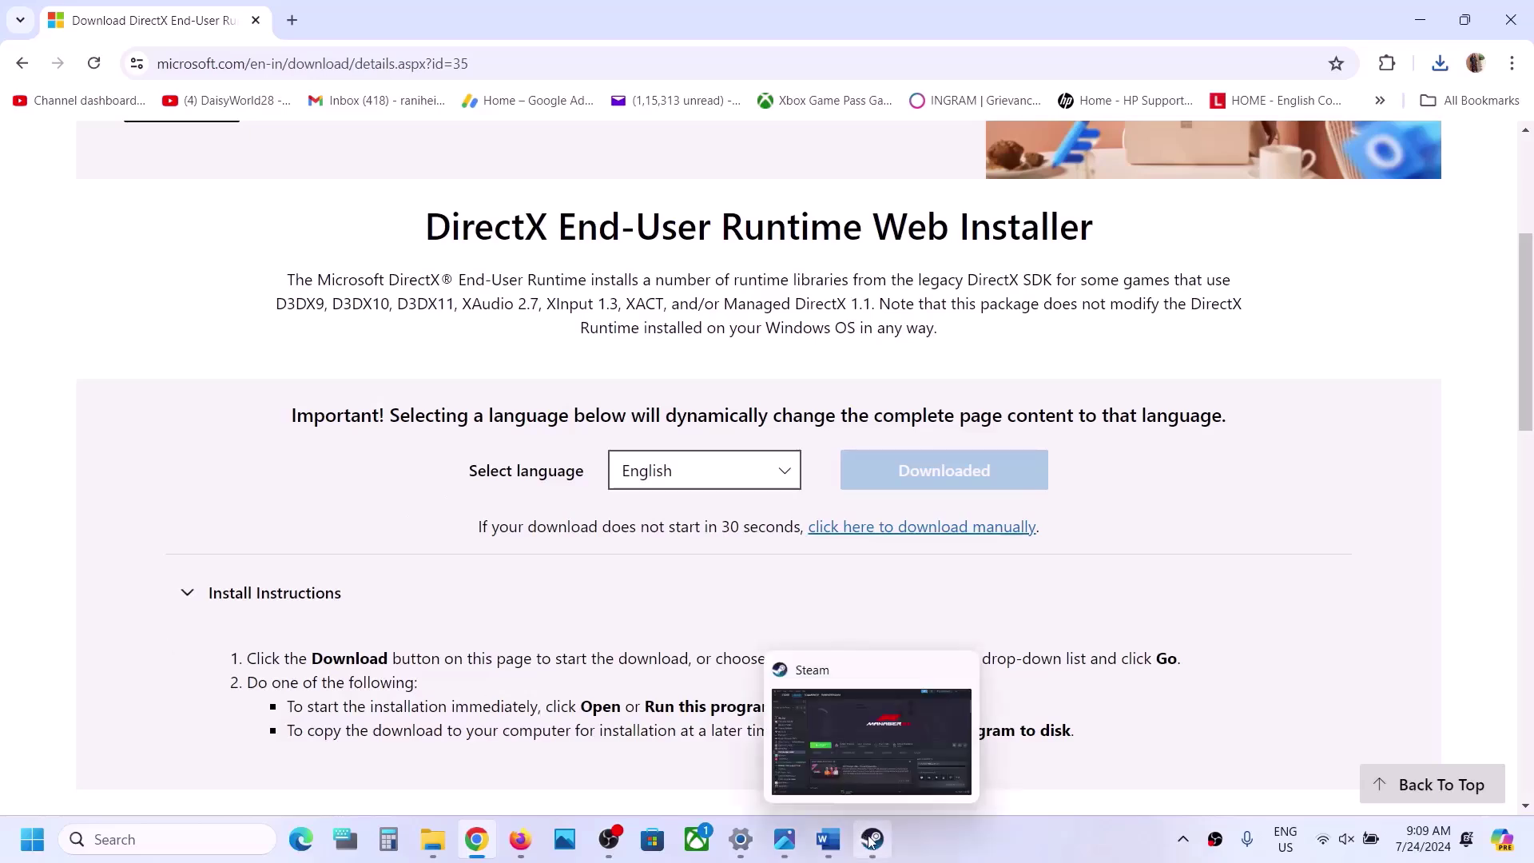
Bring Steam forward, check the Start menu's Restart option, then close the menus
{"action": "left_click", "coordinate": [872, 839]}
{"action": "left_click", "coordinate": [40, 845]}
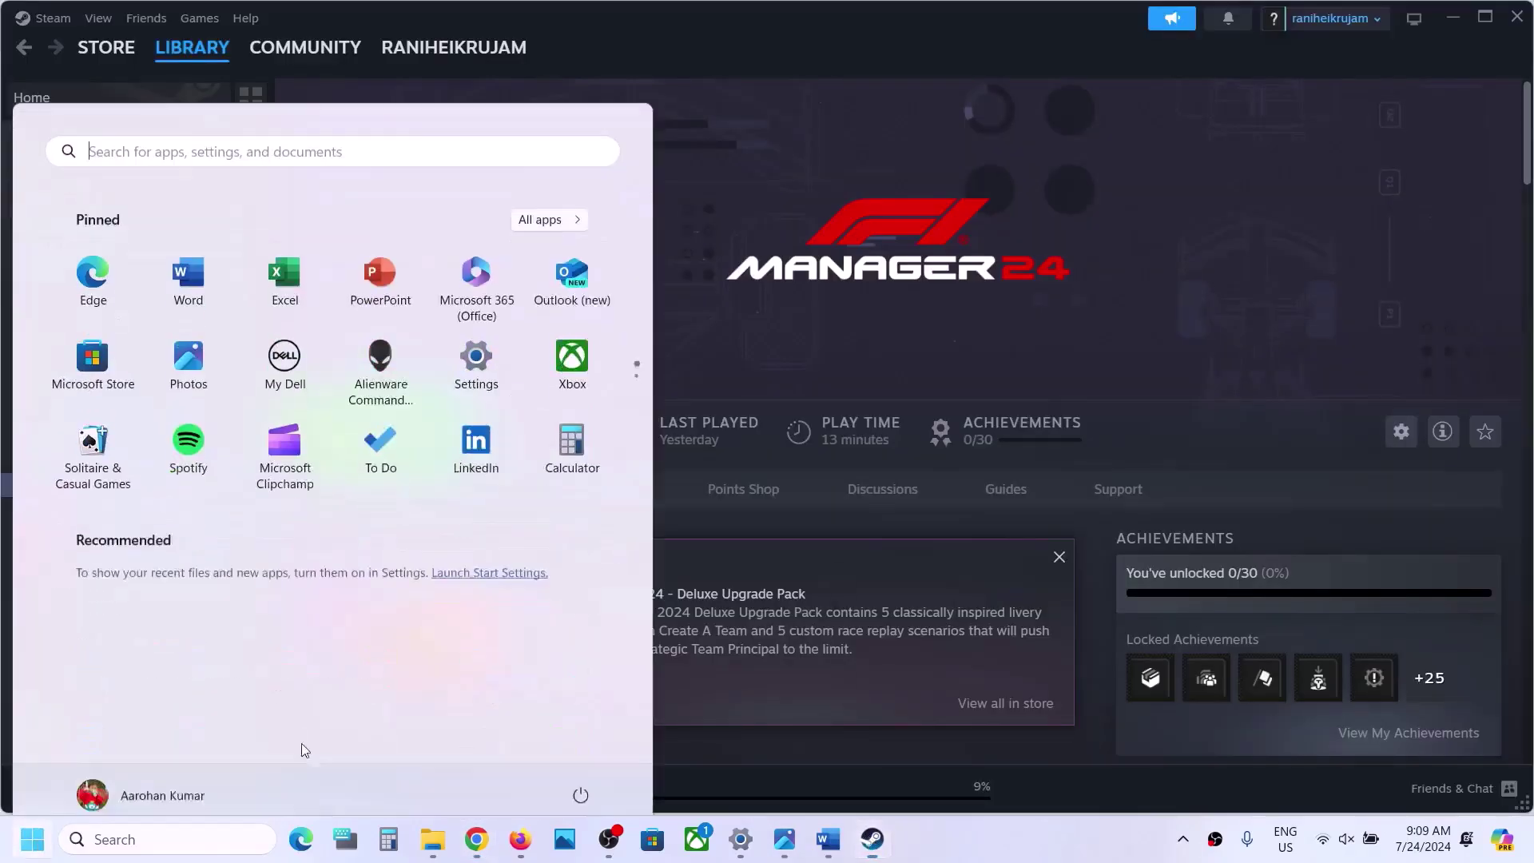
{"action": "left_click", "coordinate": [580, 769]}
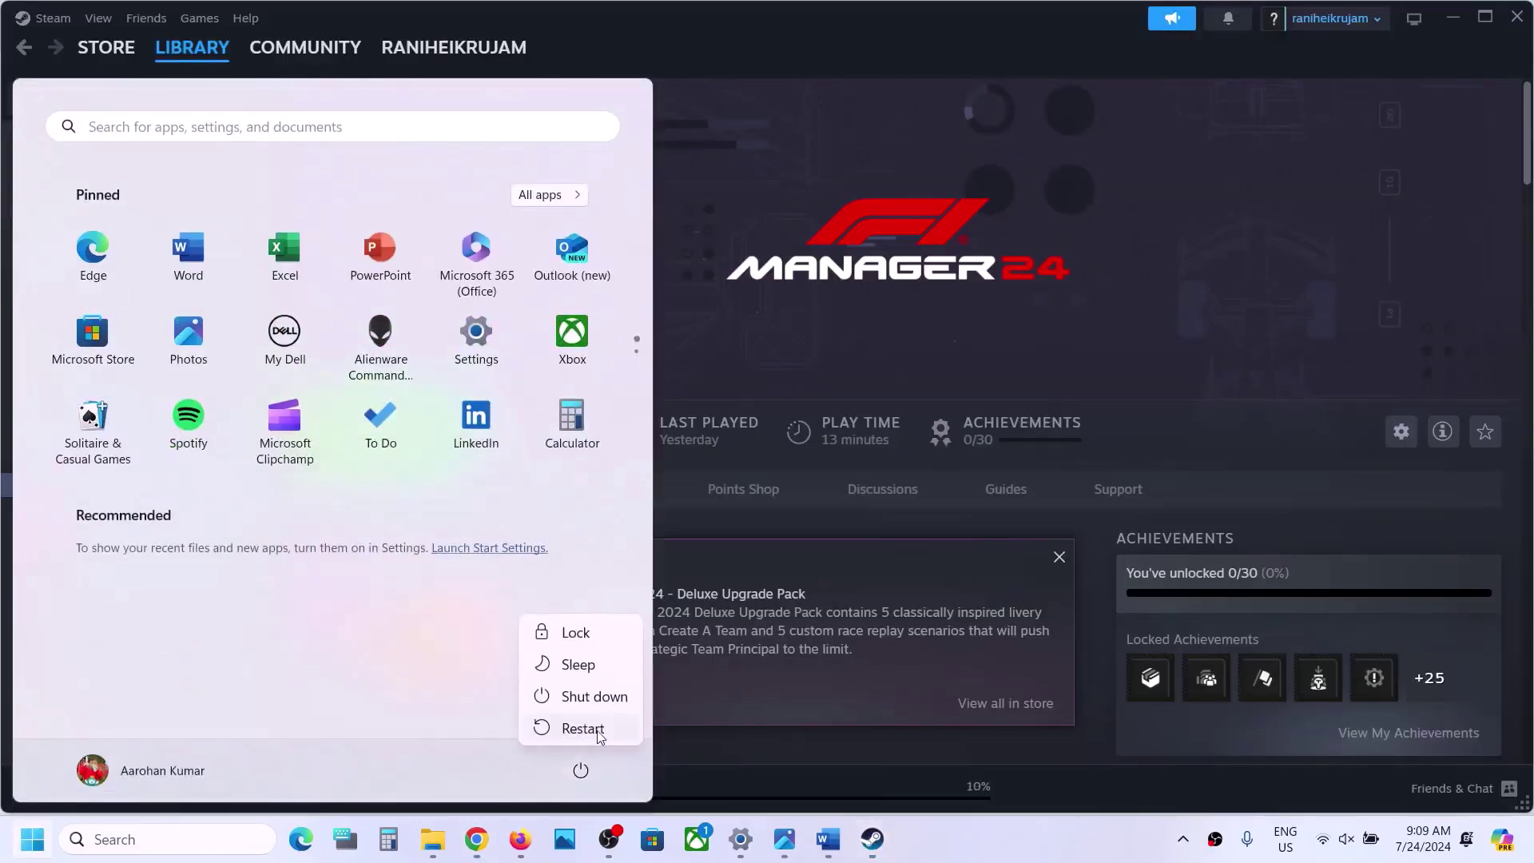
{"action": "left_click", "coordinate": [989, 300]}
{"action": "left_click", "coordinate": [989, 300]}
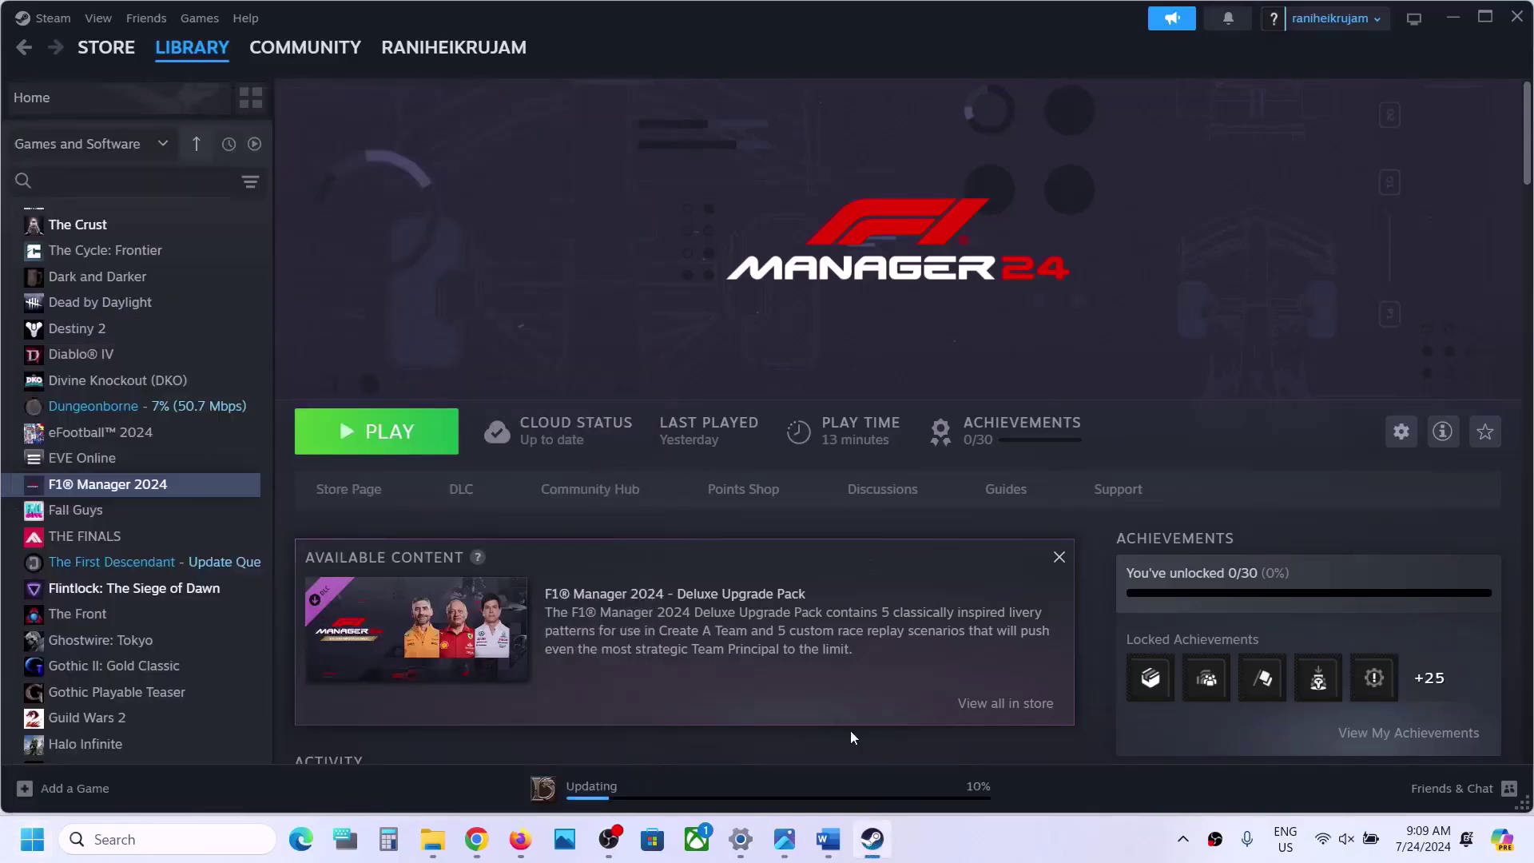
Highlight Word's 'Step 1) Create xinput1_3.dll file' note, then open a new File Explorer window
{"action": "left_click", "coordinate": [827, 839]}
{"action": "scroll", "coordinate": [580, 479], "scroll_direction": "down", "scroll_amount": 3}
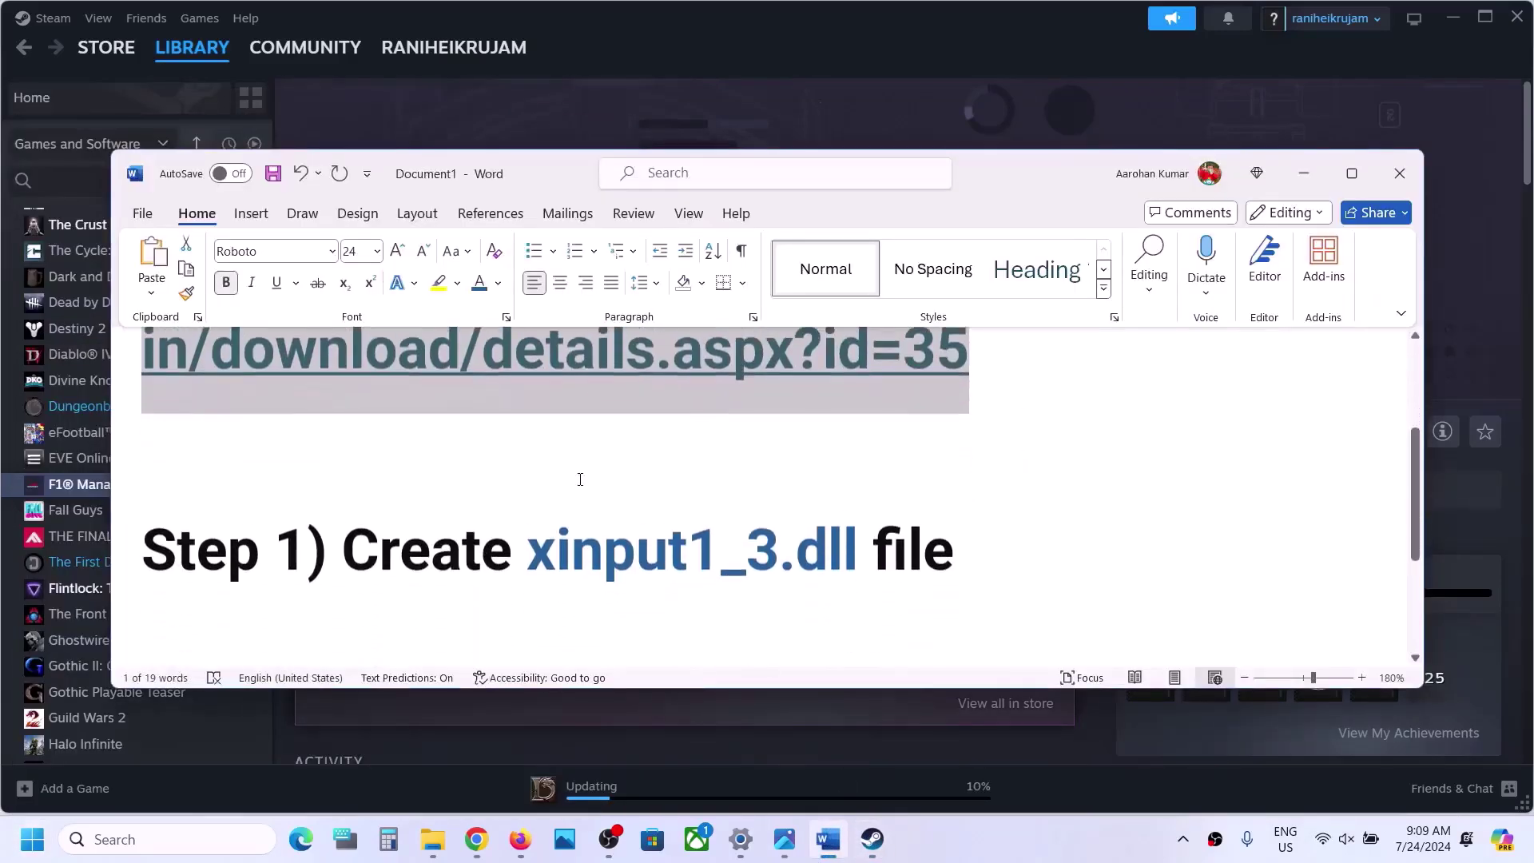
{"action": "left_click_drag", "start_coordinate": [379, 523], "coordinate": [950, 532]}
{"action": "left_click", "coordinate": [949, 541]}
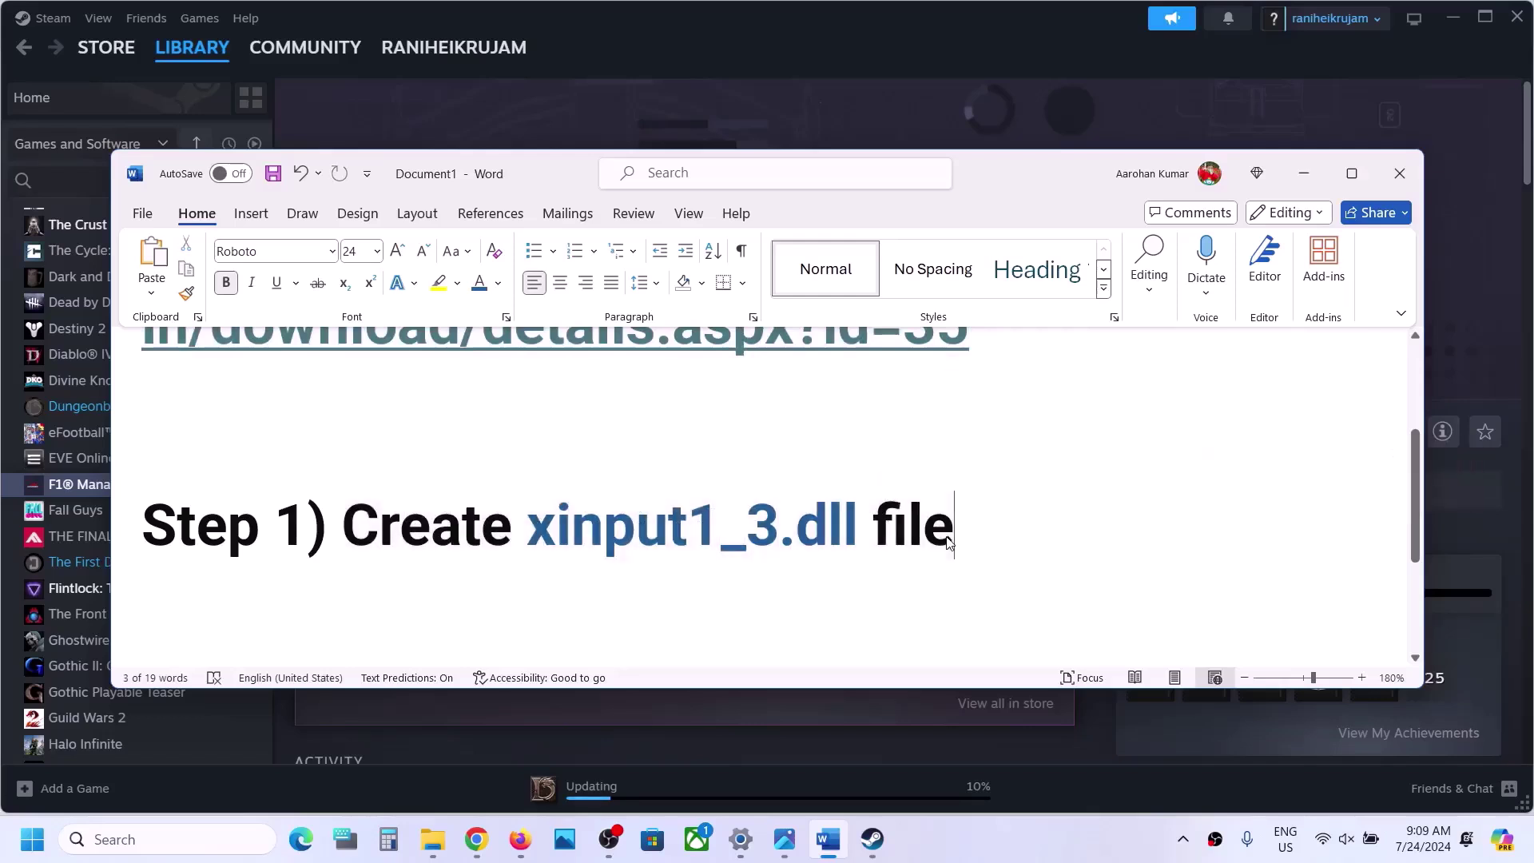
{"action": "left_click", "coordinate": [432, 839]}
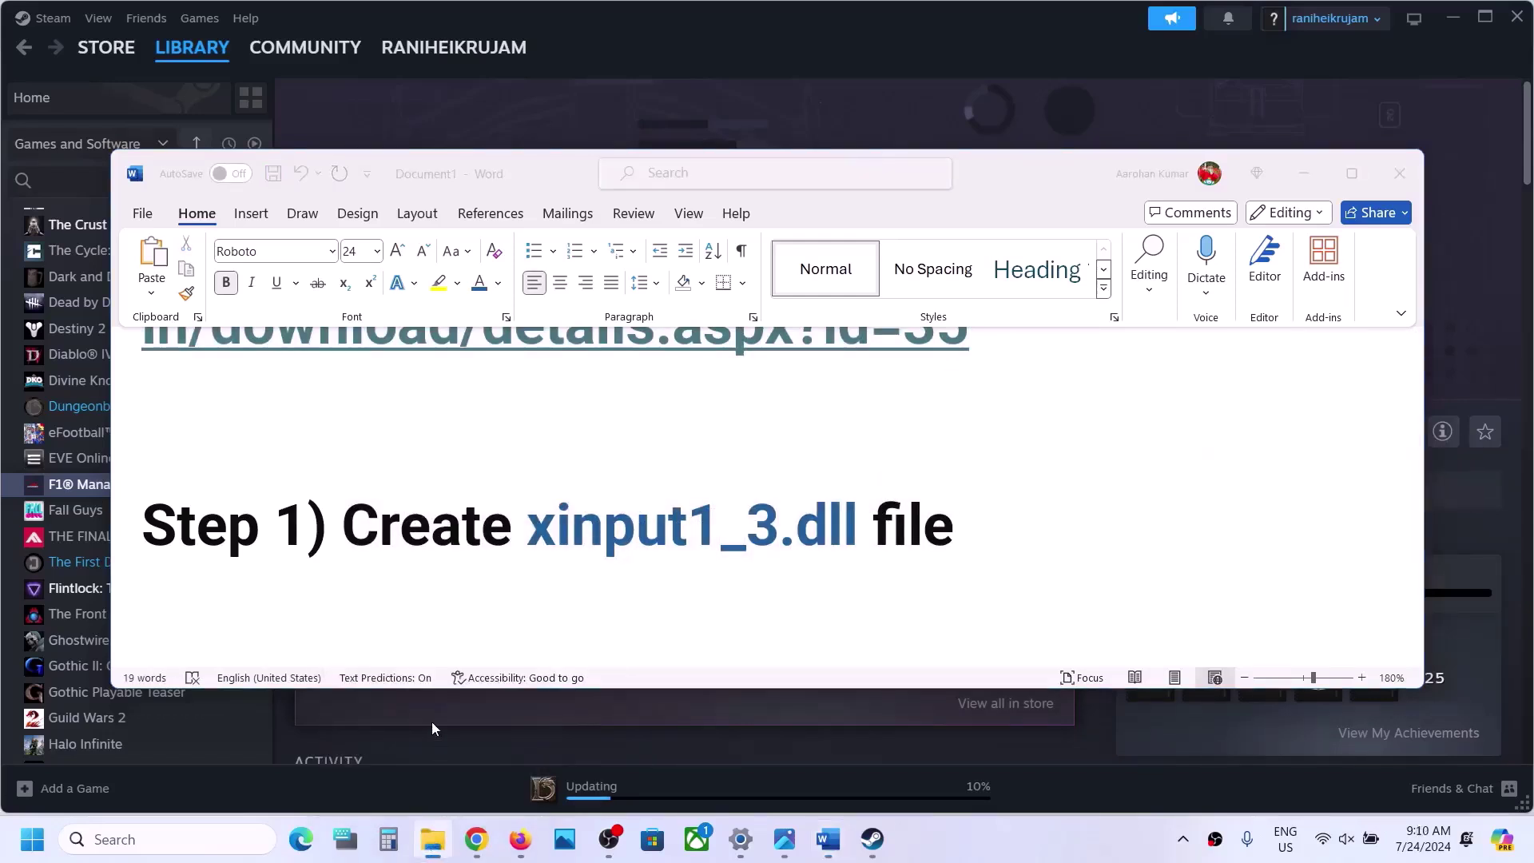
{"action": "left_click", "coordinate": [350, 728]}
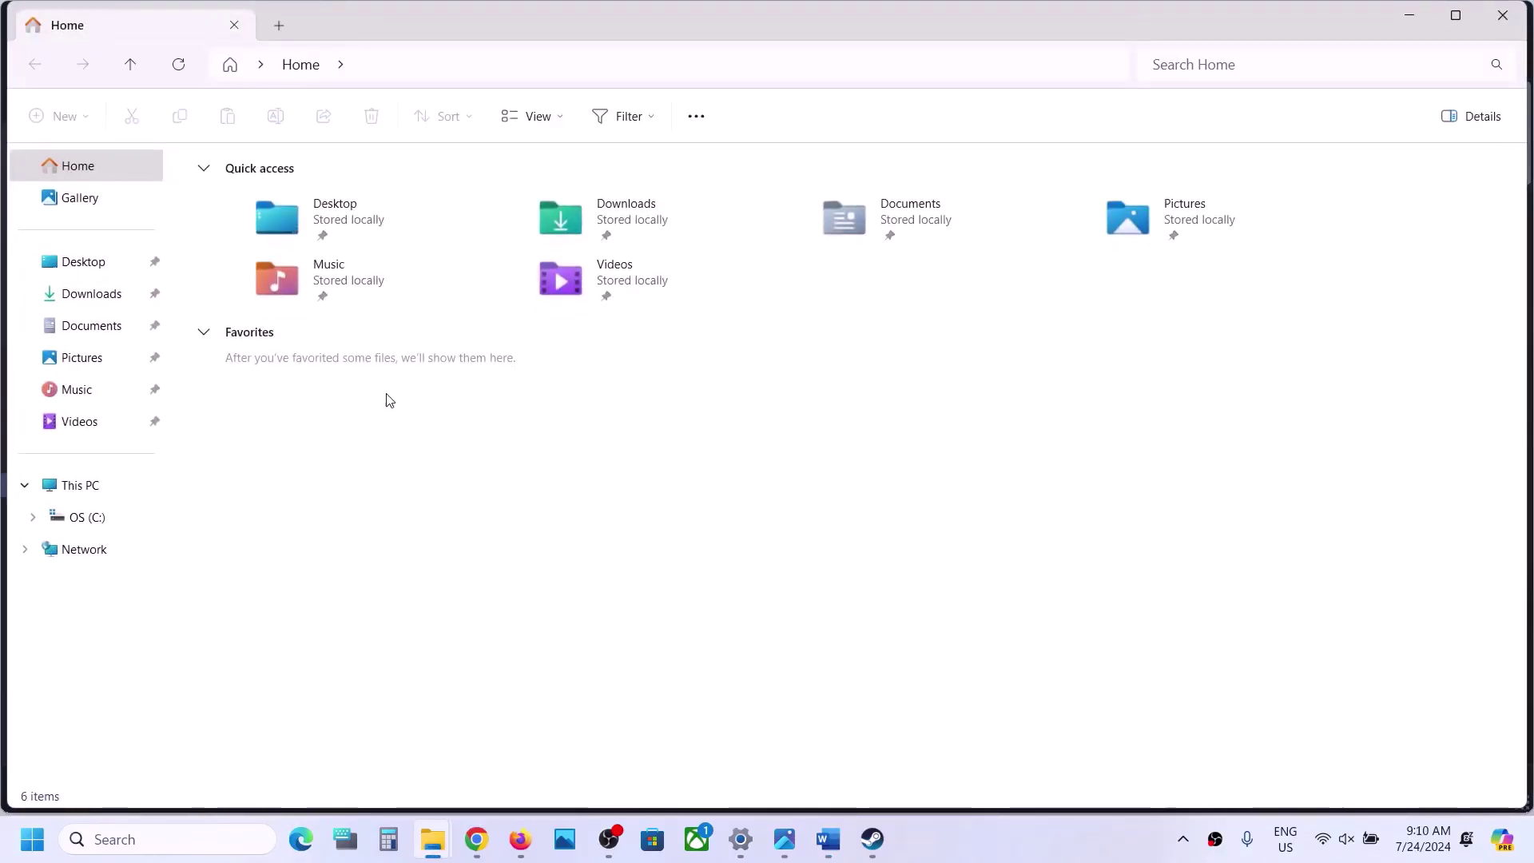
Navigate This PC, OS (C:) and Windows to reach the System32 folder
{"action": "left_click", "coordinate": [84, 483]}
{"action": "double_click", "coordinate": [347, 223]}
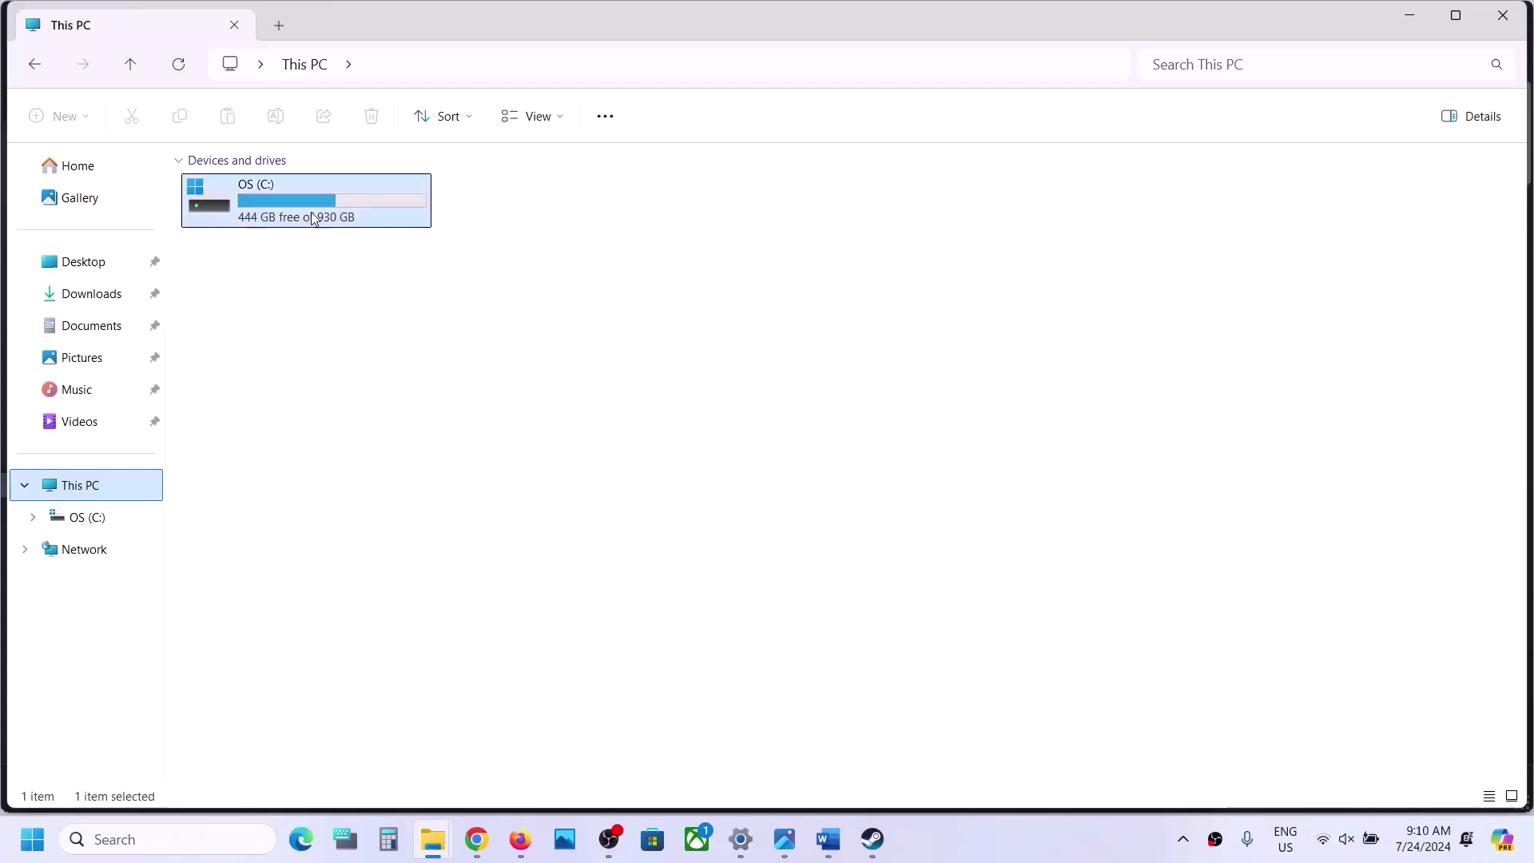
{"action": "scroll", "coordinate": [319, 423], "scroll_direction": "down", "scroll_amount": 2}
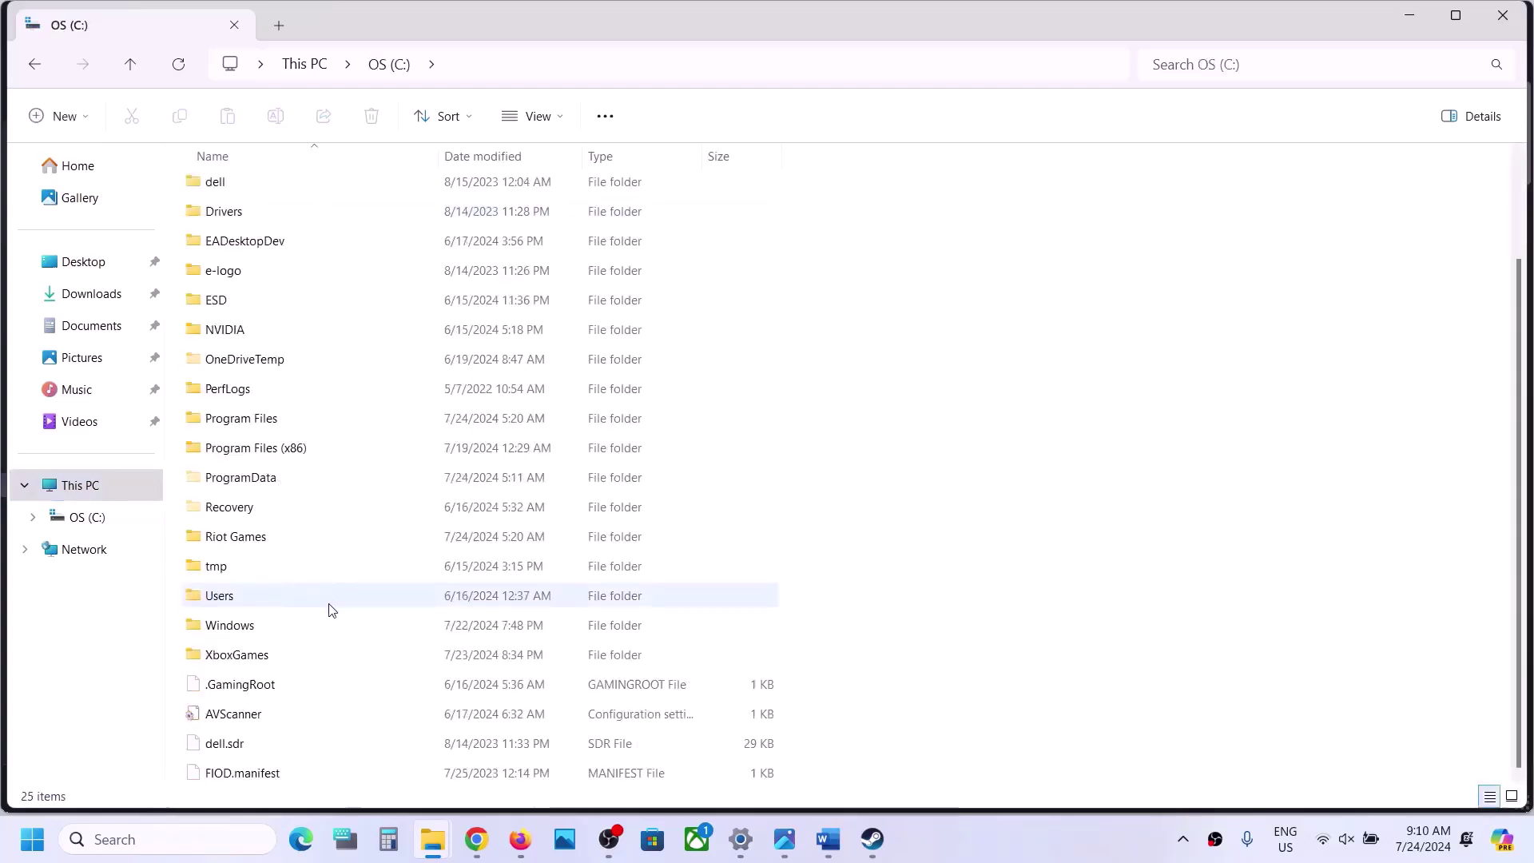
{"action": "double_click", "coordinate": [238, 624]}
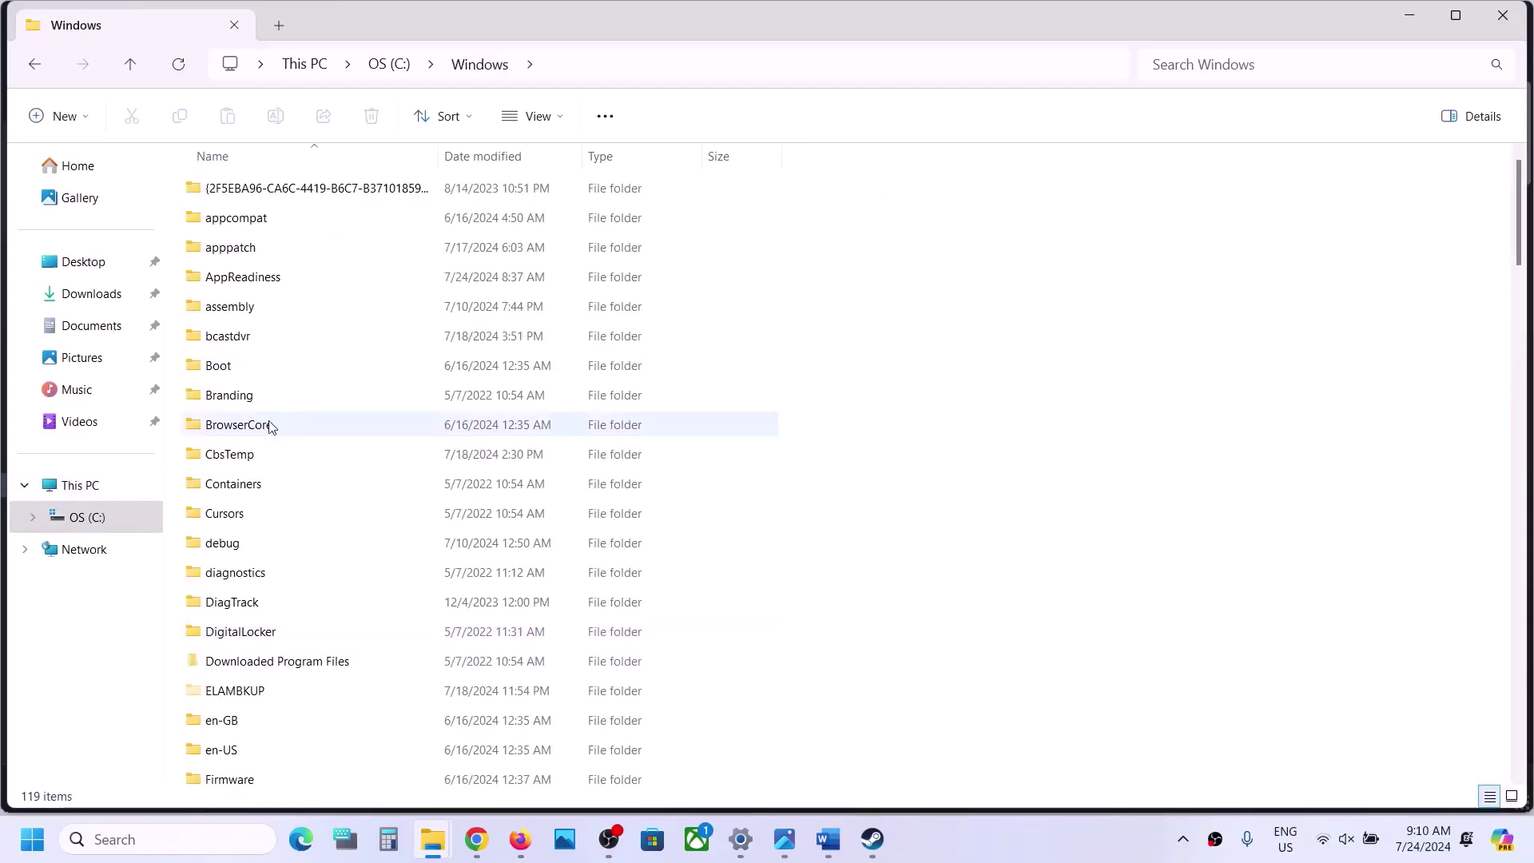
{"action": "left_click", "coordinate": [256, 429]}
{"action": "key", "text": "s"}
{"action": "scroll", "coordinate": [257, 438], "scroll_direction": "down", "scroll_amount": 1}
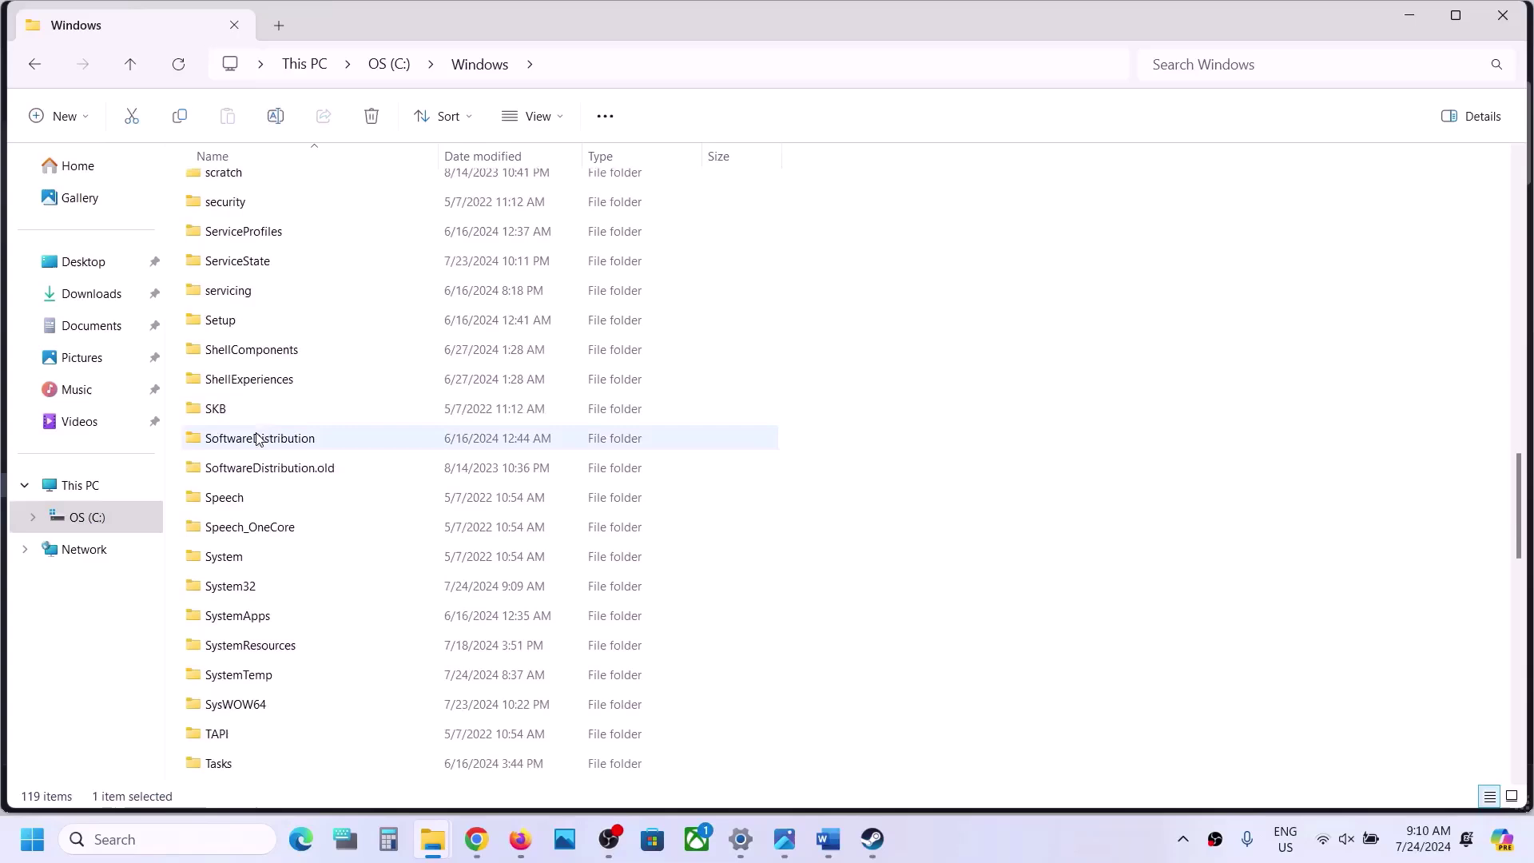
{"action": "left_click", "coordinate": [266, 589]}
{"action": "double_click", "coordinate": [289, 589]}
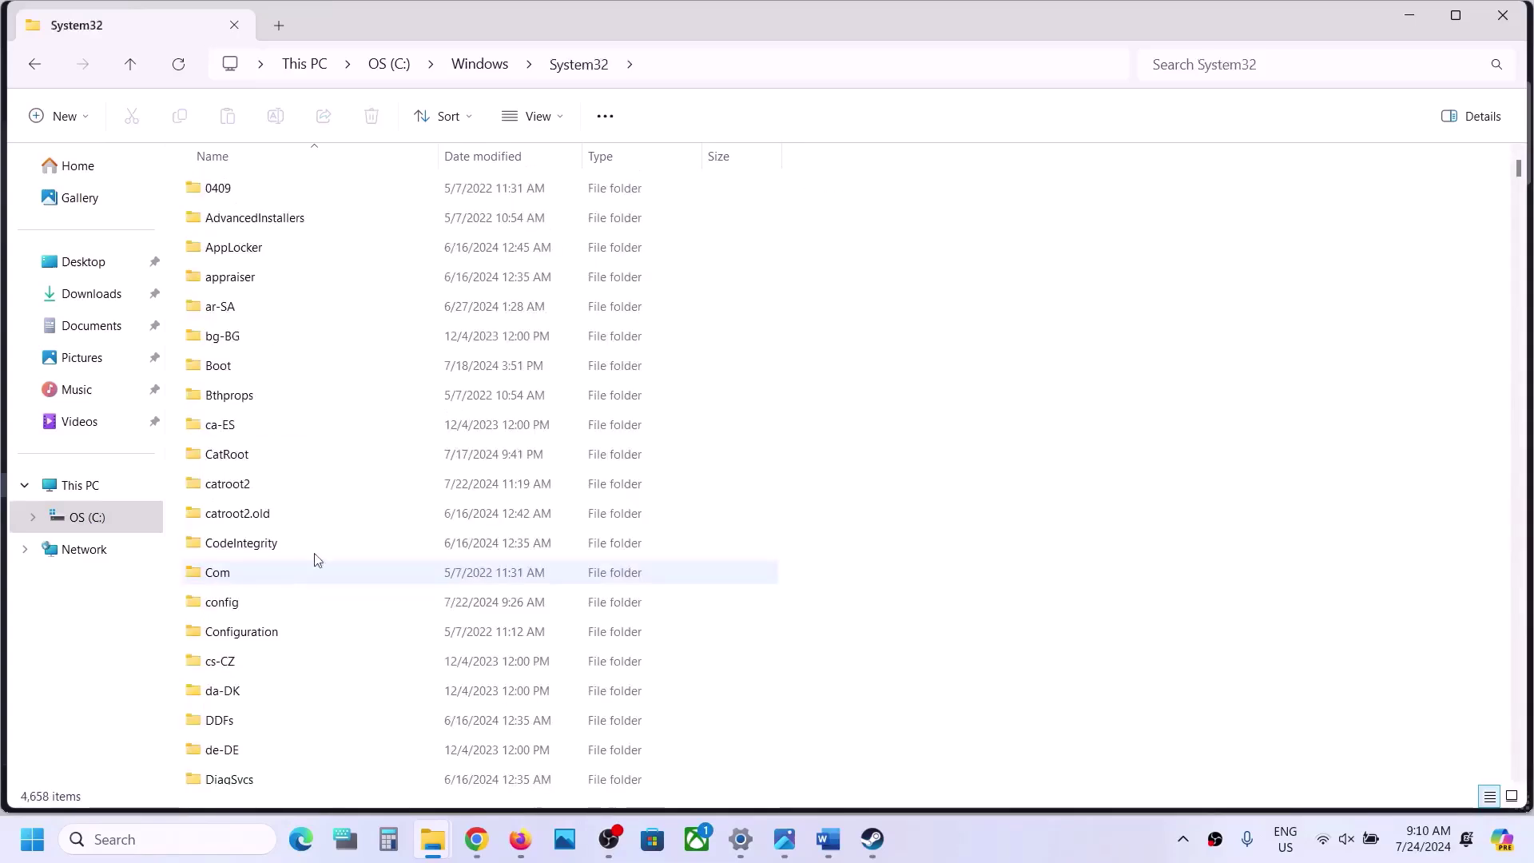
{"action": "left_click", "coordinate": [291, 515]}
{"action": "key", "text": "x"}
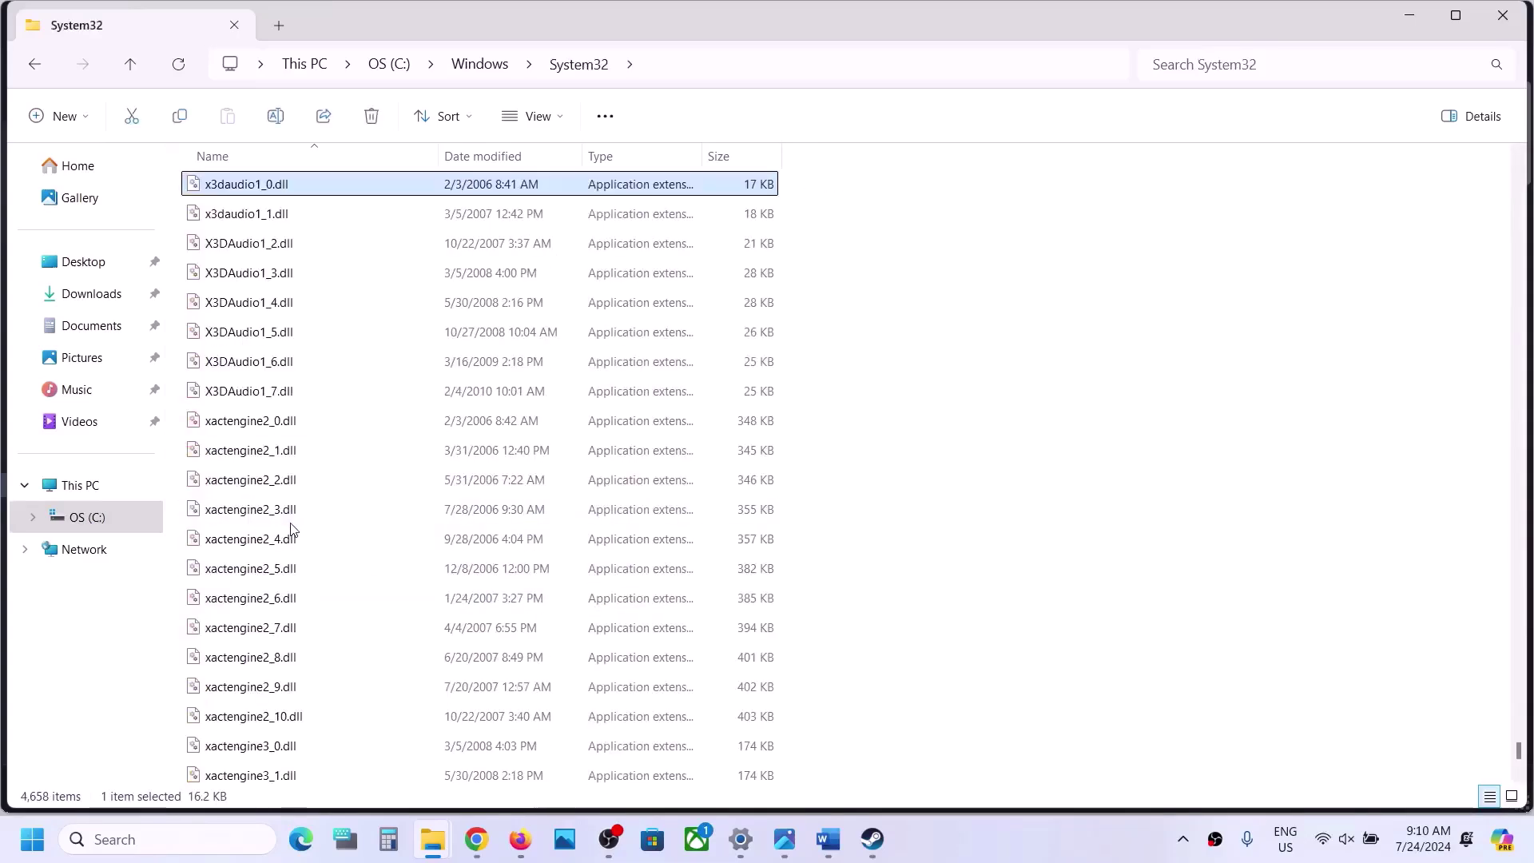
{"action": "scroll", "coordinate": [292, 528], "scroll_direction": "down", "scroll_amount": 18}
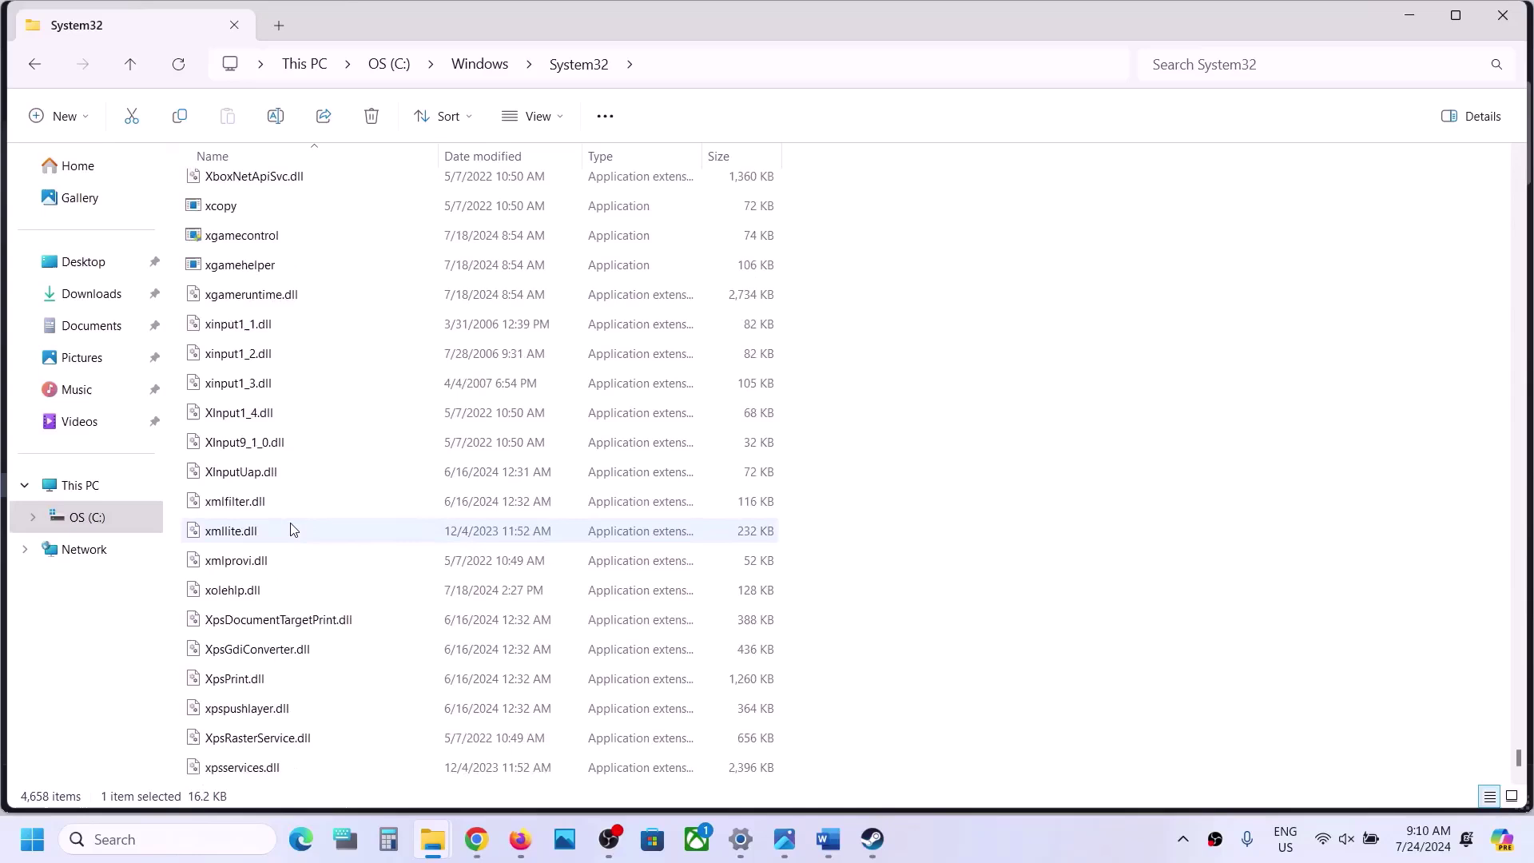
{"action": "left_click", "coordinate": [237, 388]}
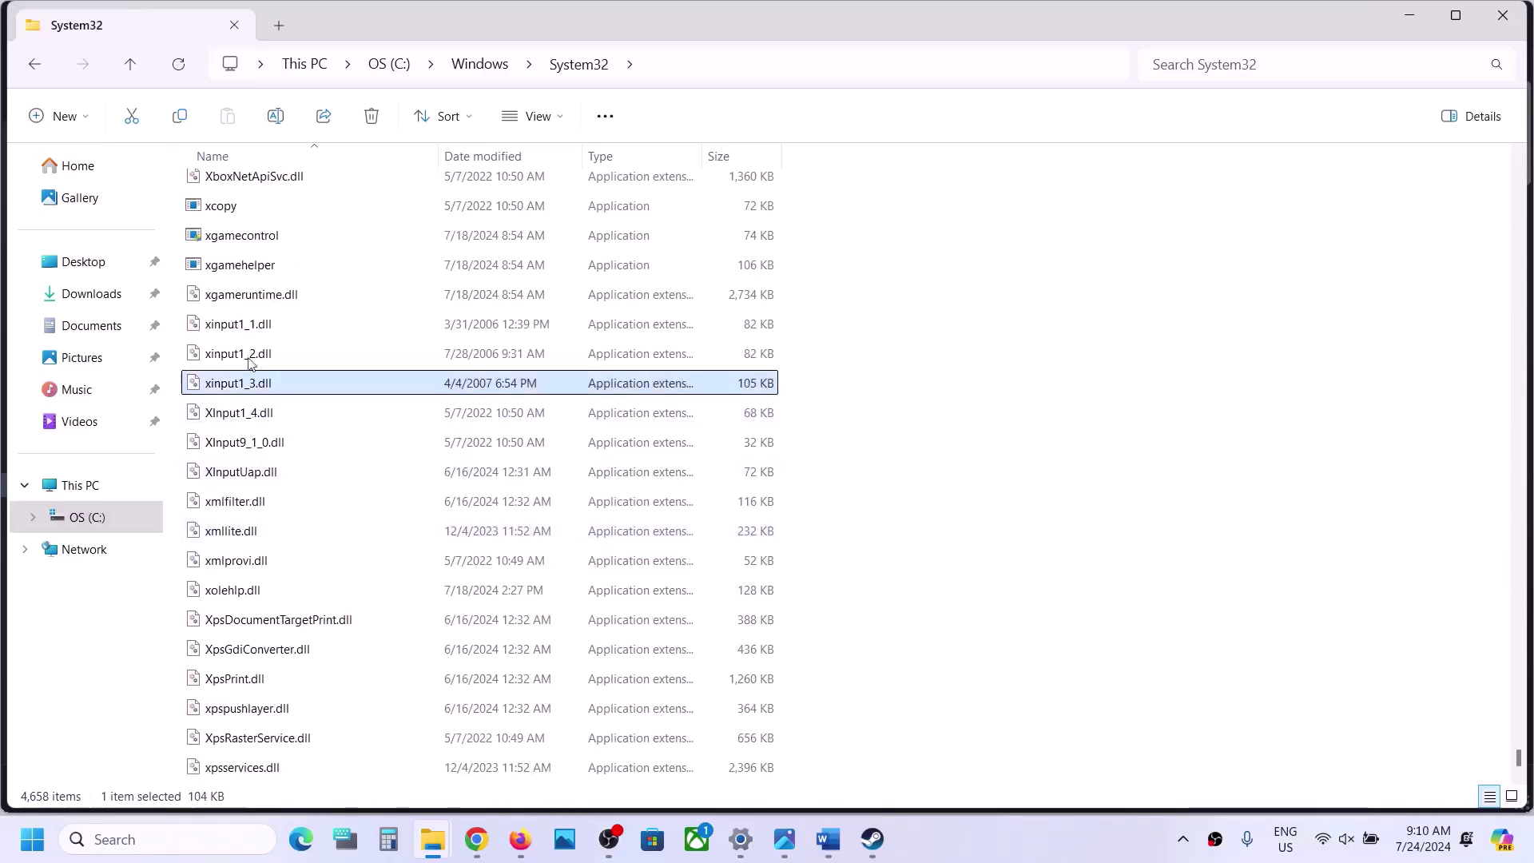
{"action": "left_click", "coordinate": [232, 331]}
{"action": "left_click", "coordinate": [238, 361]}
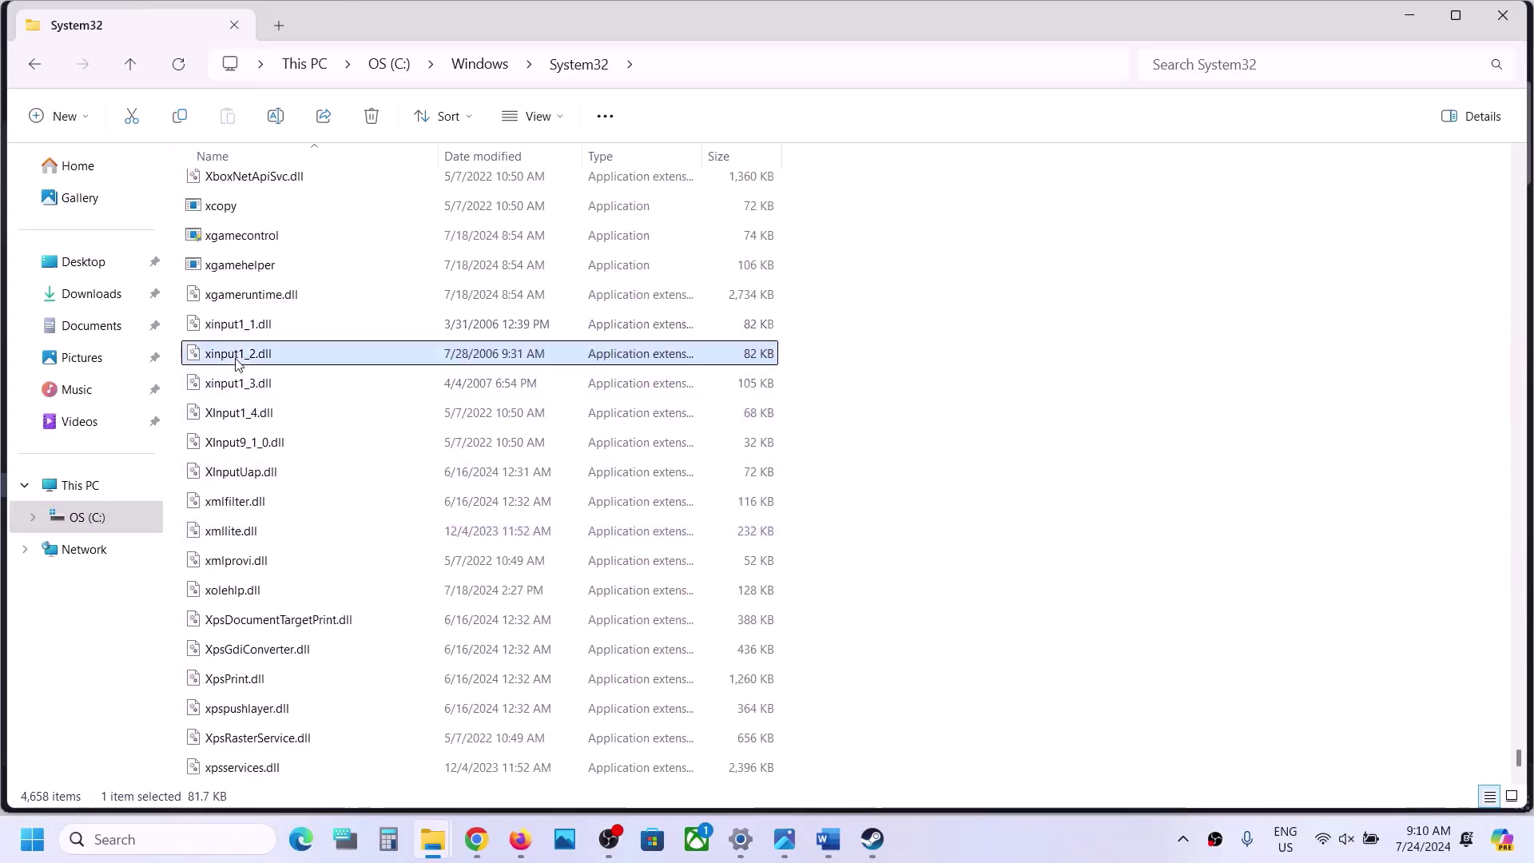
{"action": "left_click", "coordinate": [272, 389]}
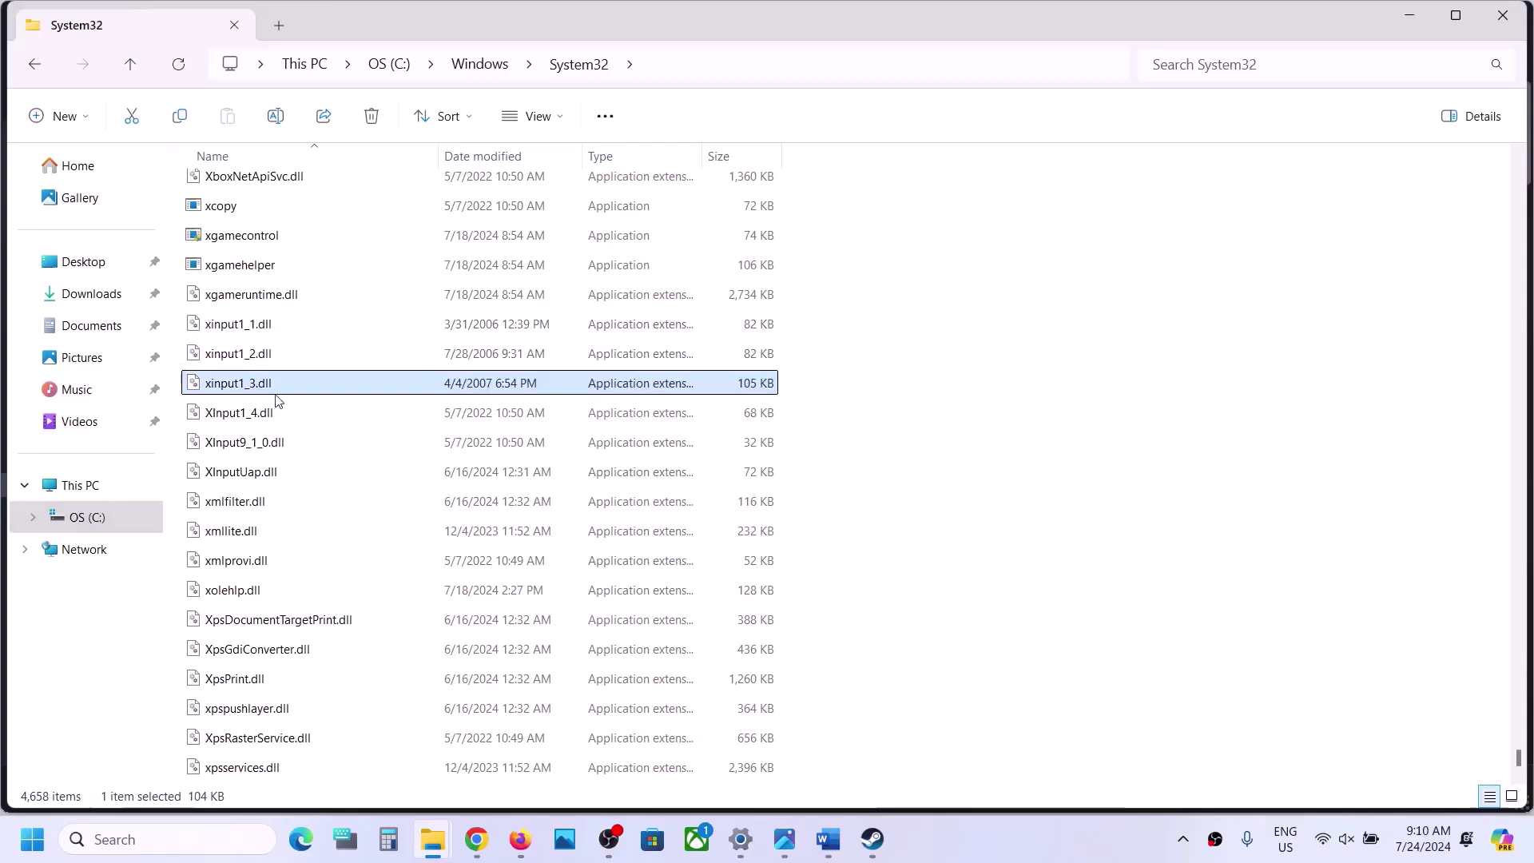
{"action": "left_click", "coordinate": [250, 415]}
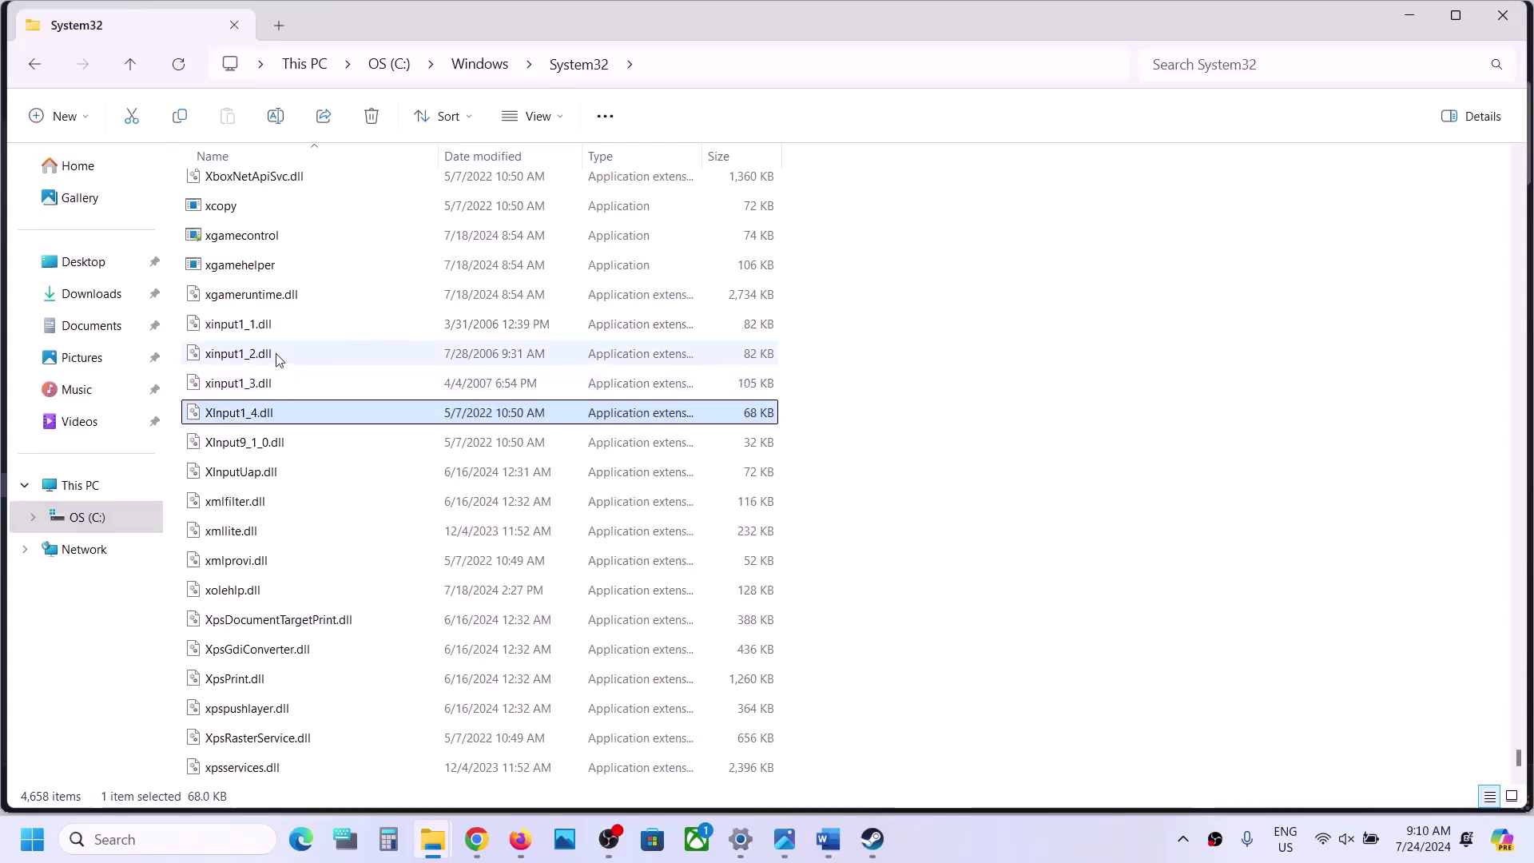
{"action": "left_click", "coordinate": [258, 391]}
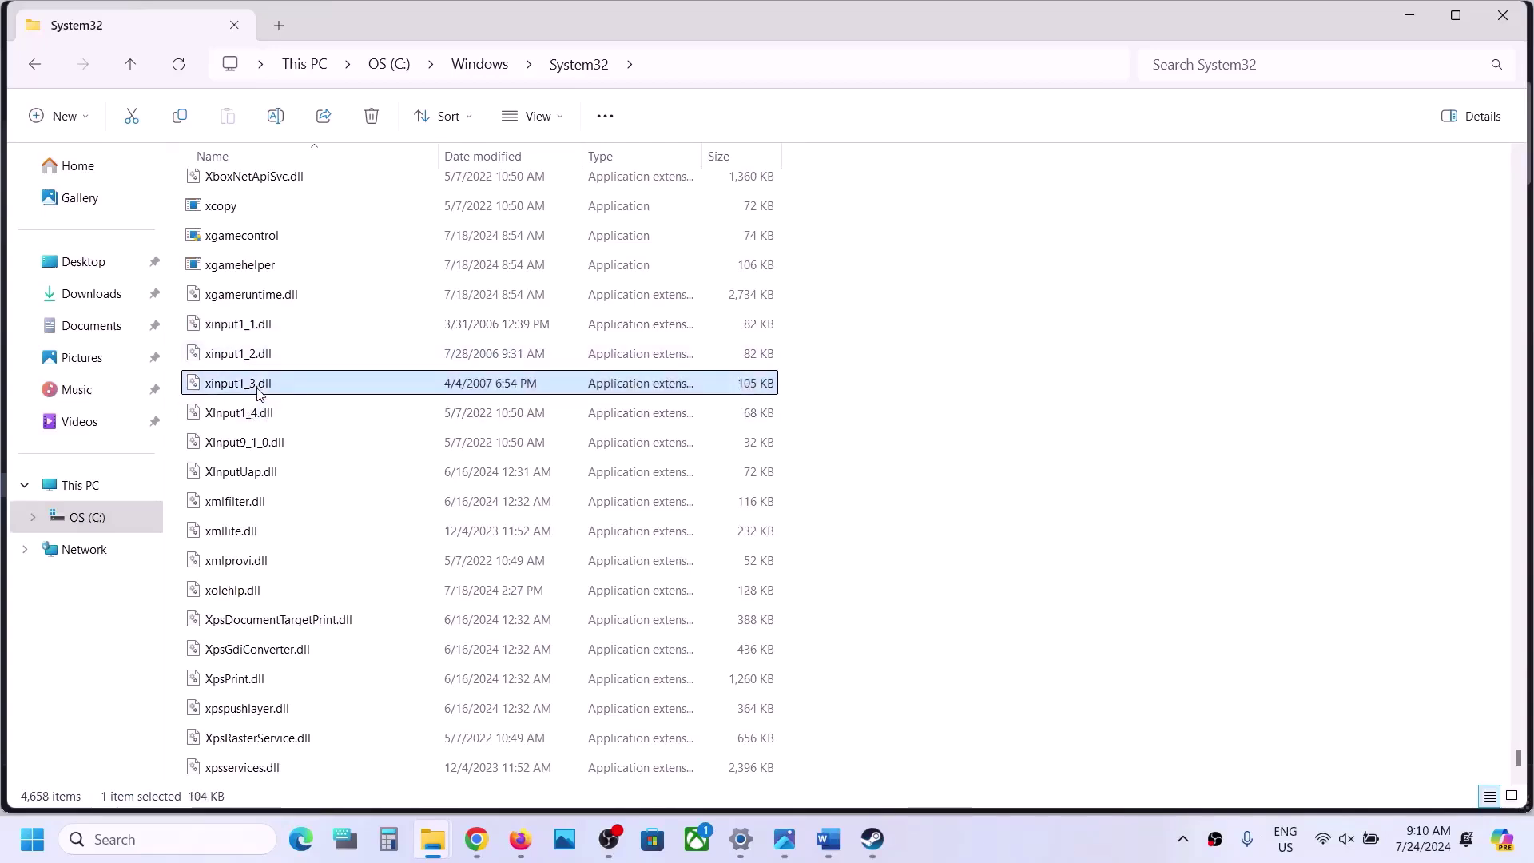
{"action": "left_click", "coordinate": [256, 417]}
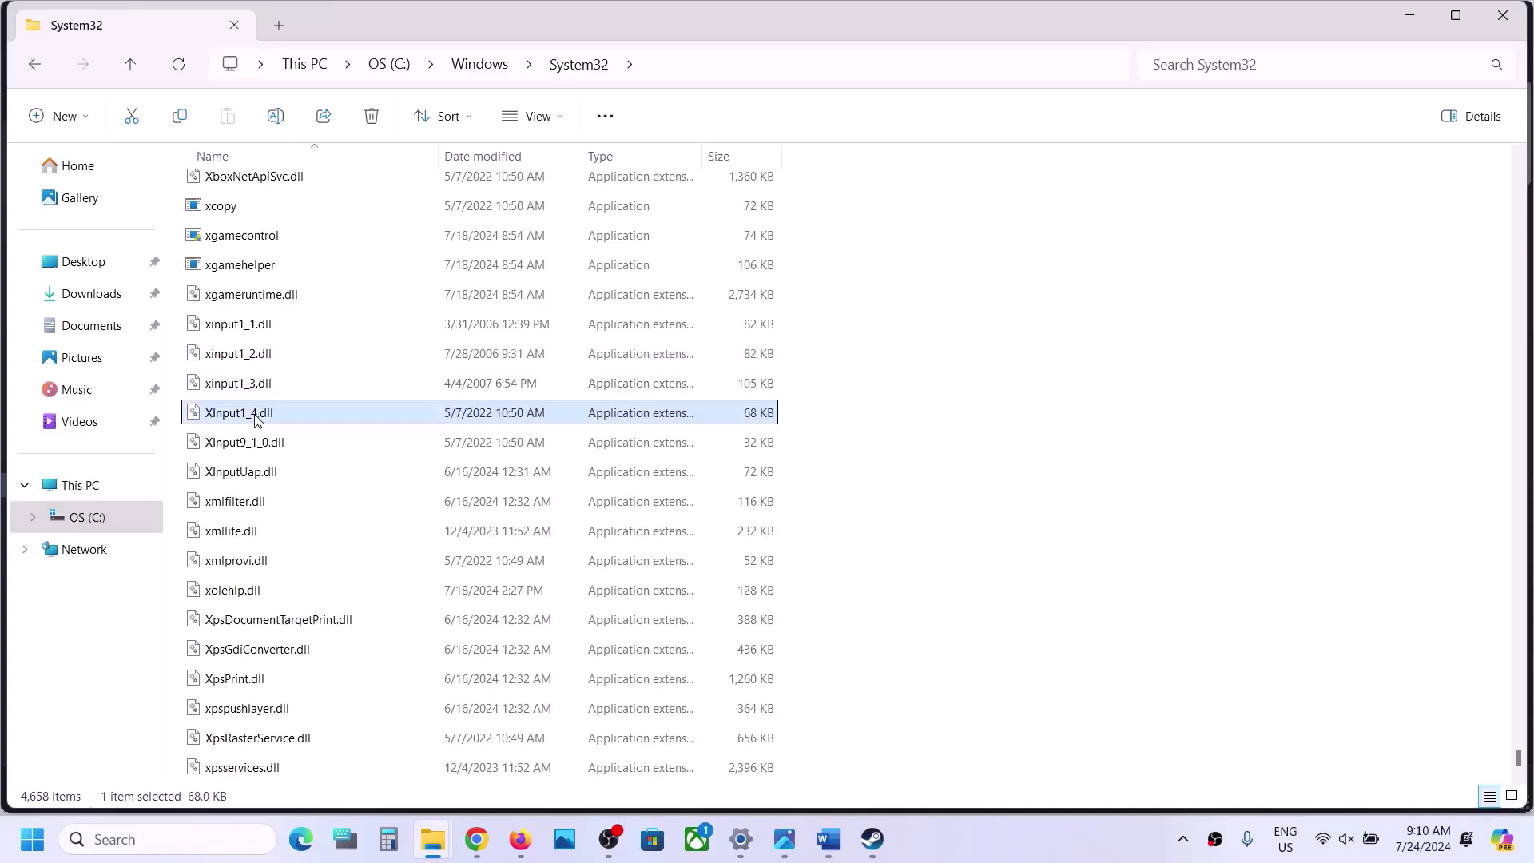
{"action": "left_click", "coordinate": [272, 383]}
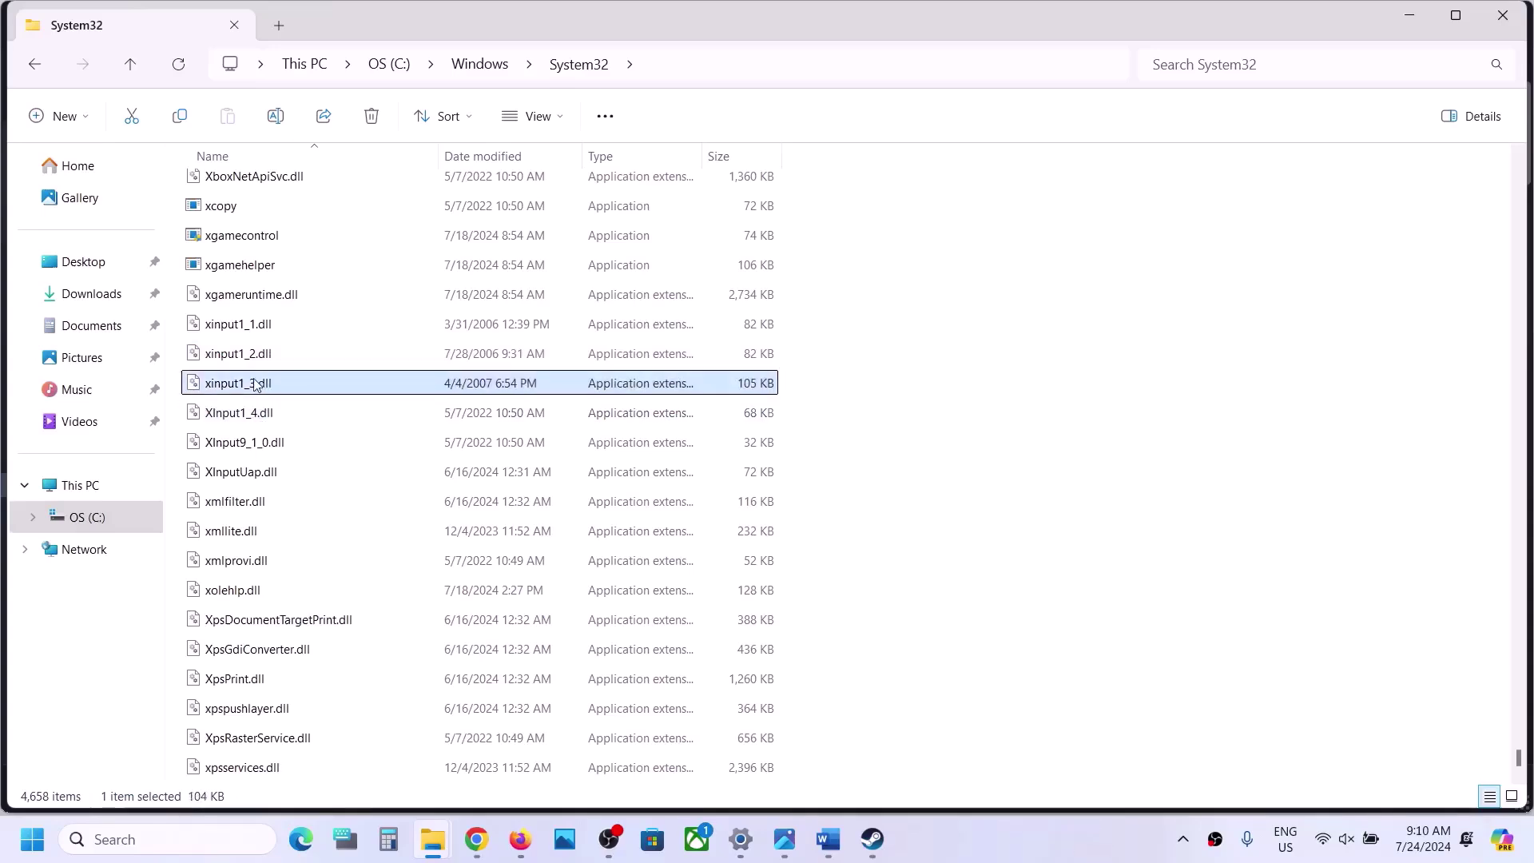
{"action": "mouse_move", "coordinate": [263, 389]}
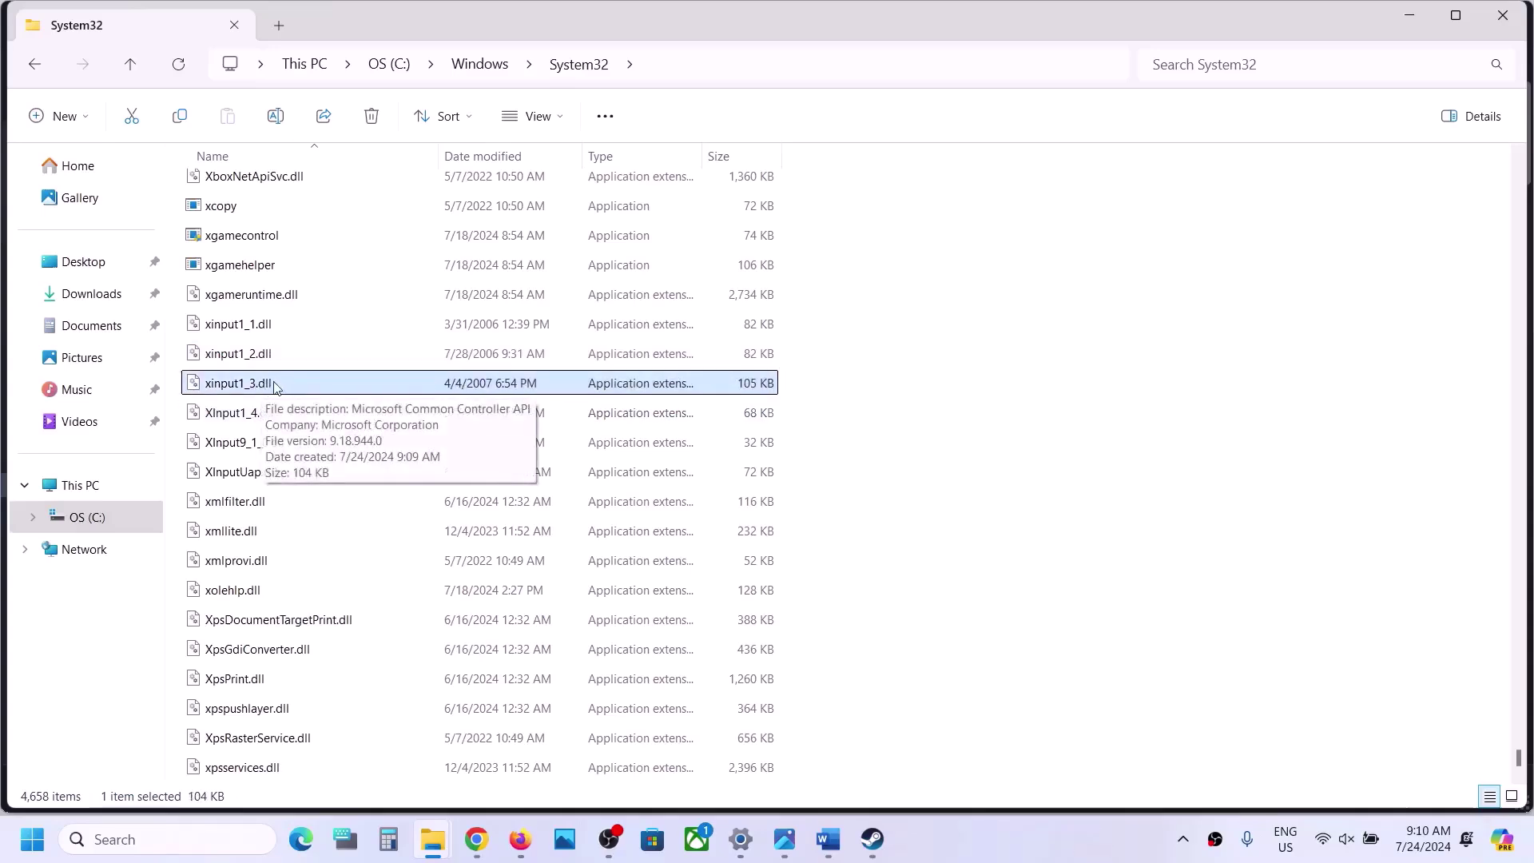
{"action": "left_click", "coordinate": [245, 417]}
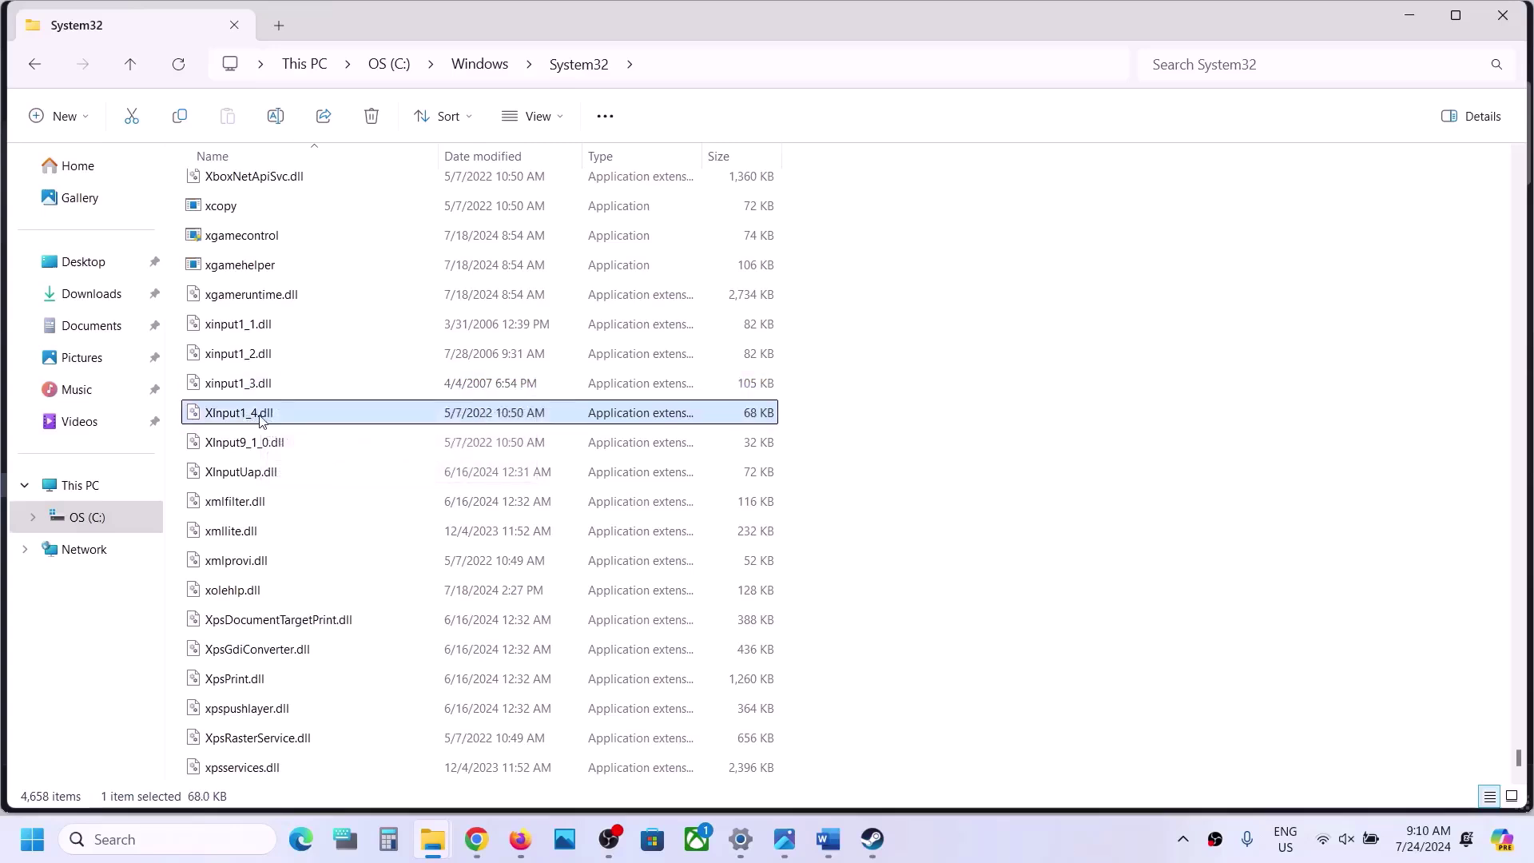
{"action": "left_click", "coordinate": [256, 356]}
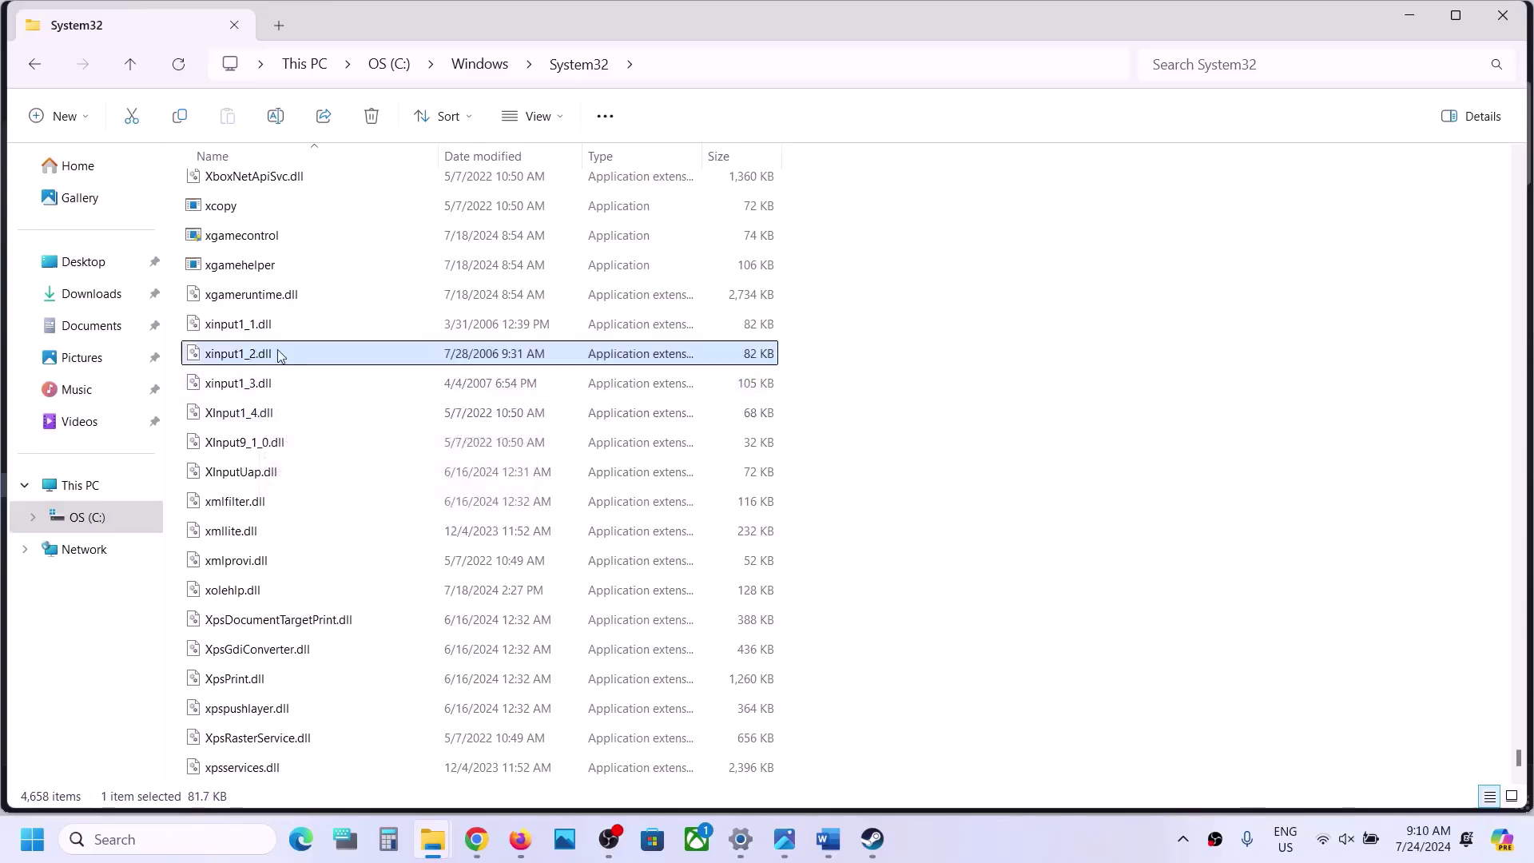
{"action": "left_click", "coordinate": [251, 416]}
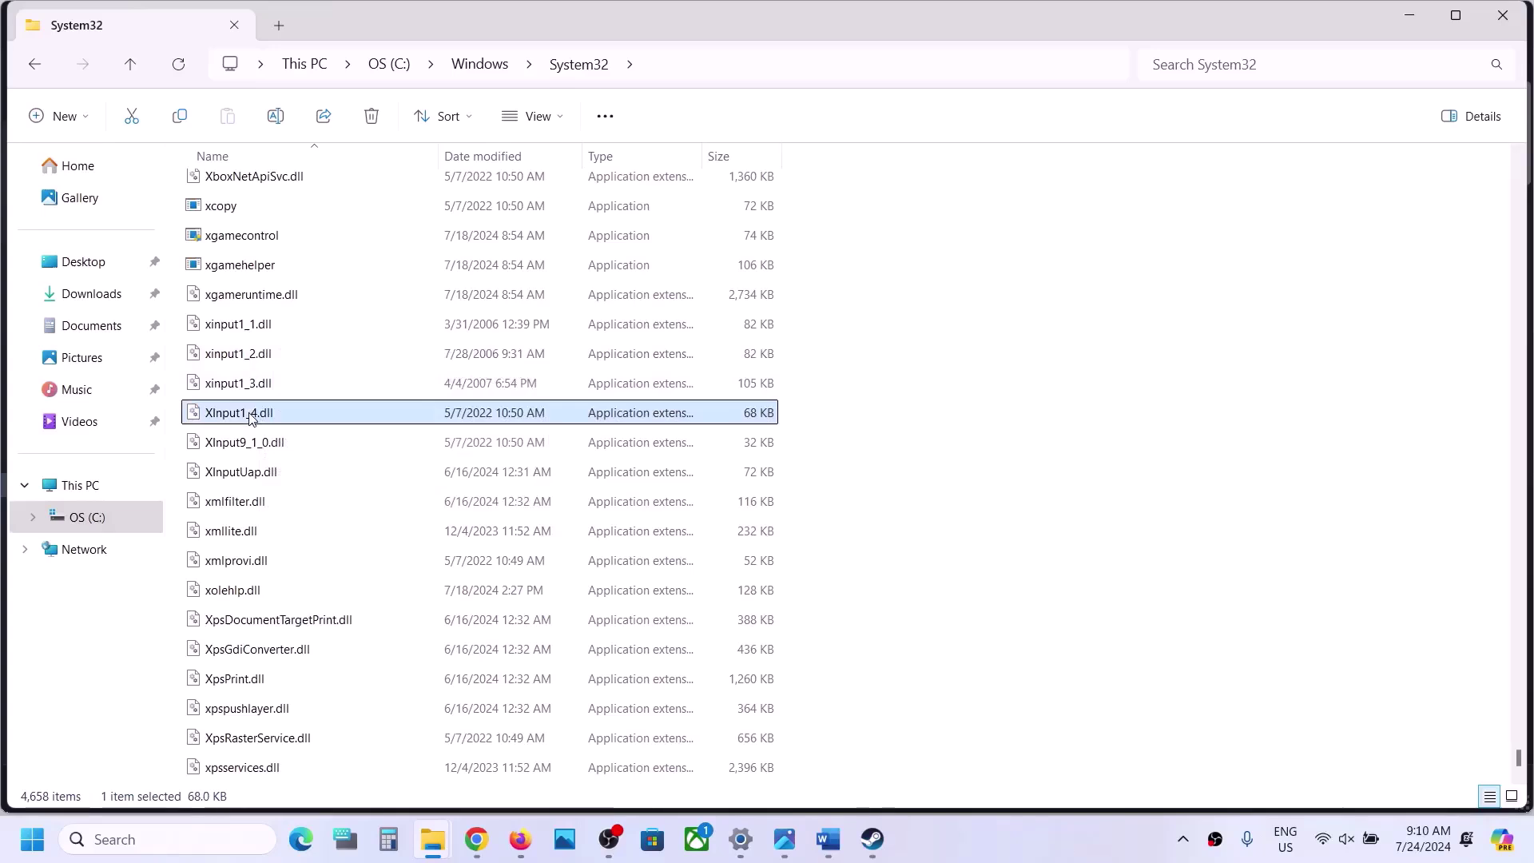
Copy XInput1_4.dll and paste it into System32, granting administrator permission
{"action": "right_click", "coordinate": [251, 415]}
{"action": "left_click", "coordinate": [315, 336]}
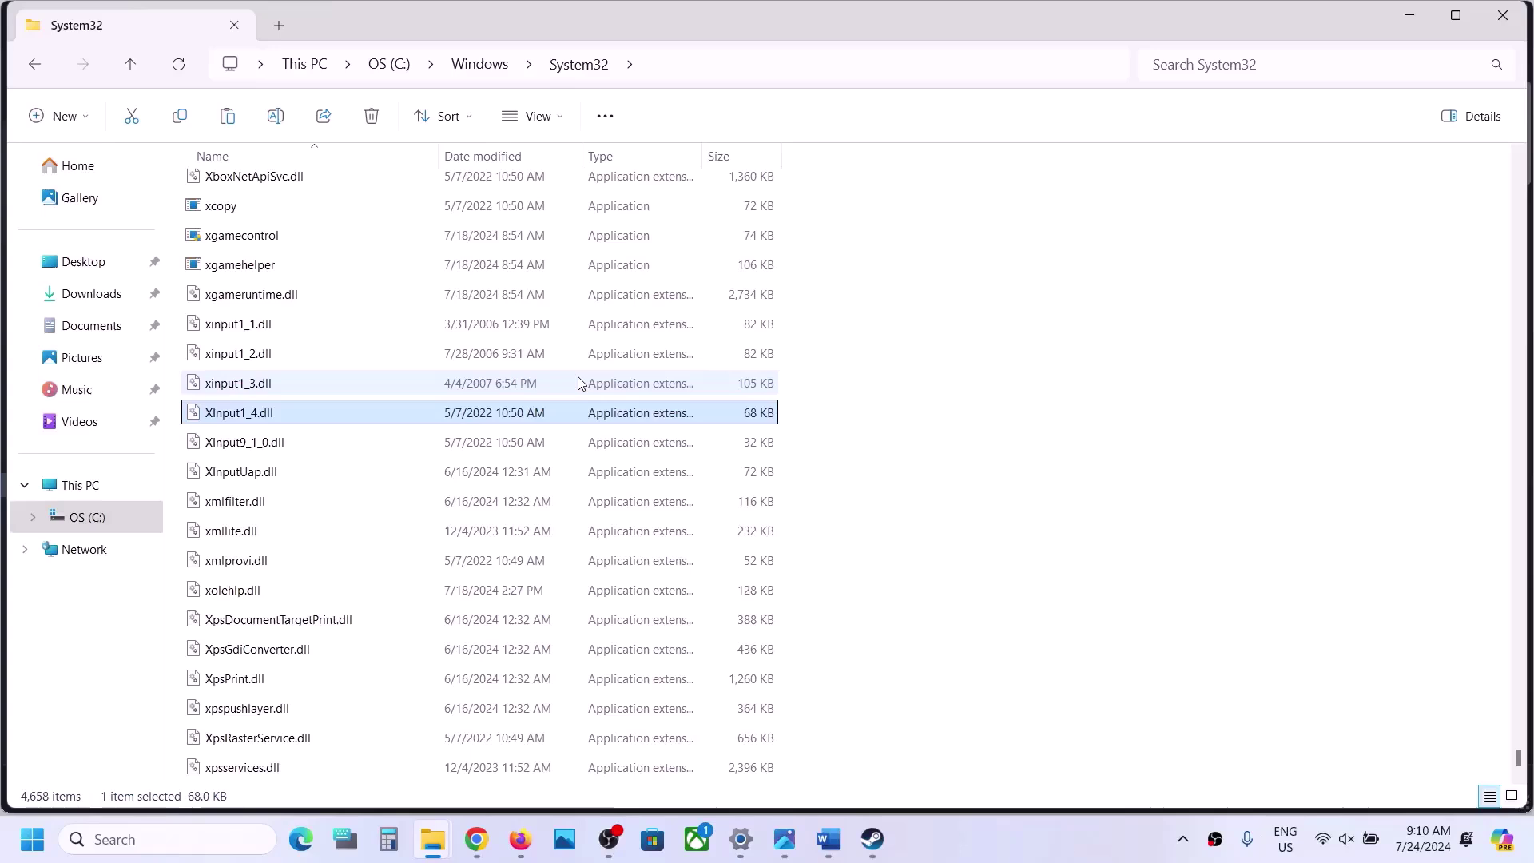
{"action": "key", "text": "ctrl+v"}
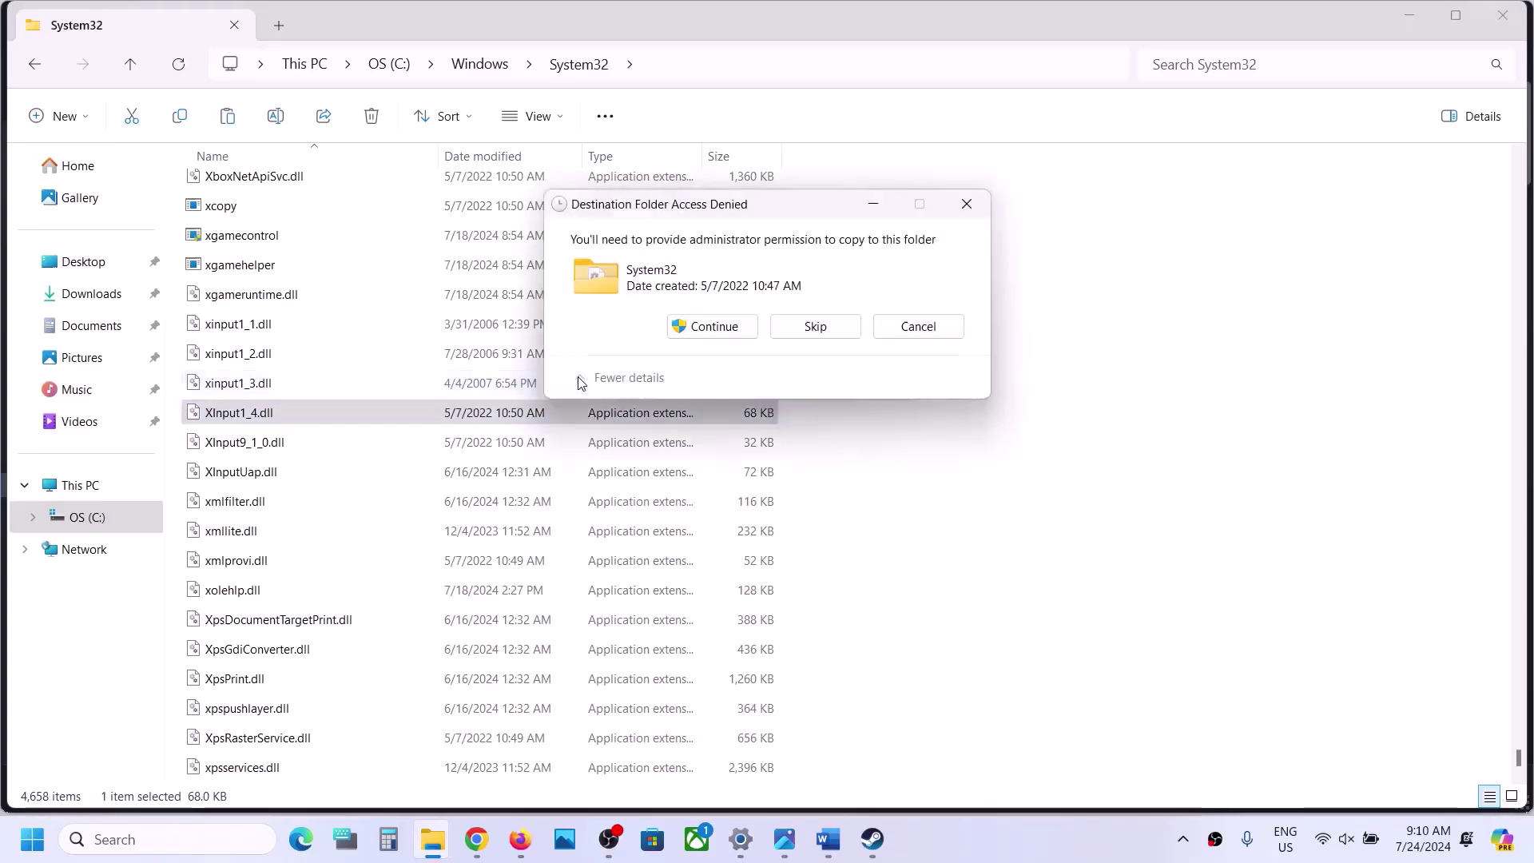
{"action": "left_click", "coordinate": [687, 327]}
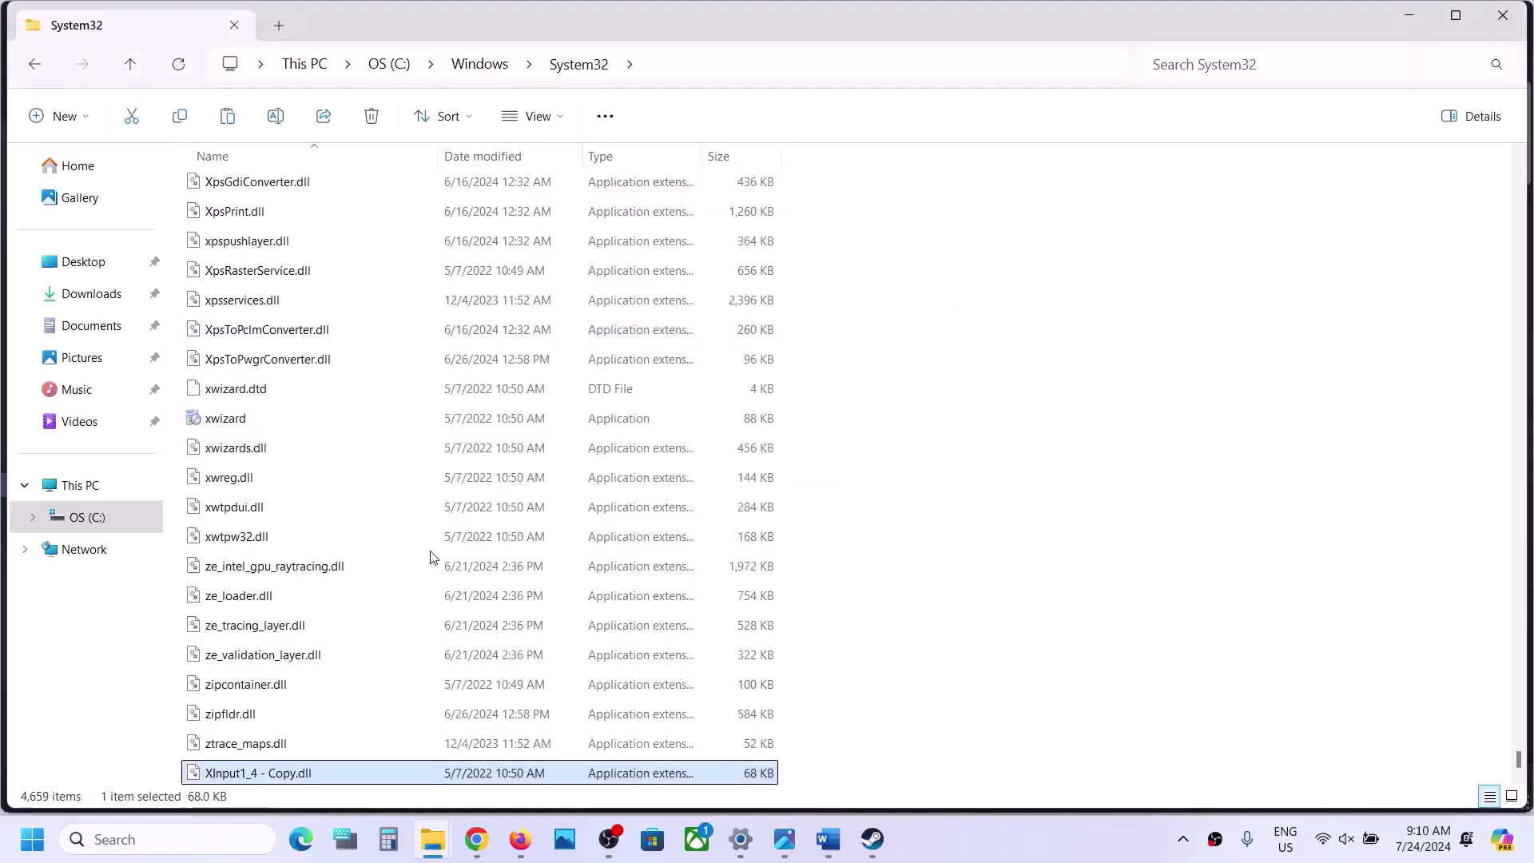
Rename 'XInput1_4 - Copy.dll' to XInput1_3, accepting the name XInput1_3 (2).dll
{"action": "right_click", "coordinate": [303, 773]}
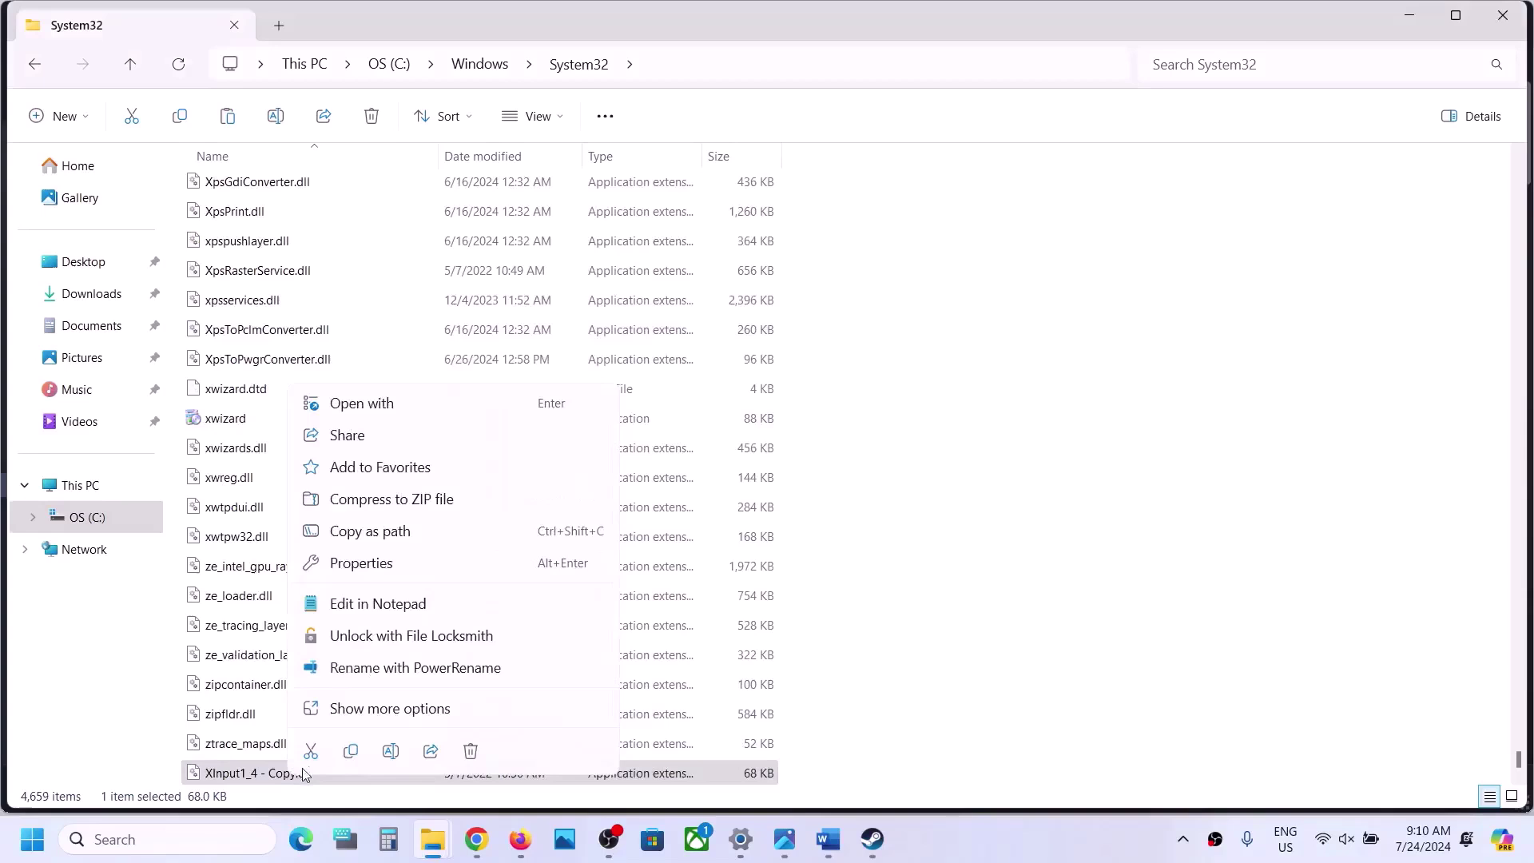
{"action": "left_click", "coordinate": [390, 752]}
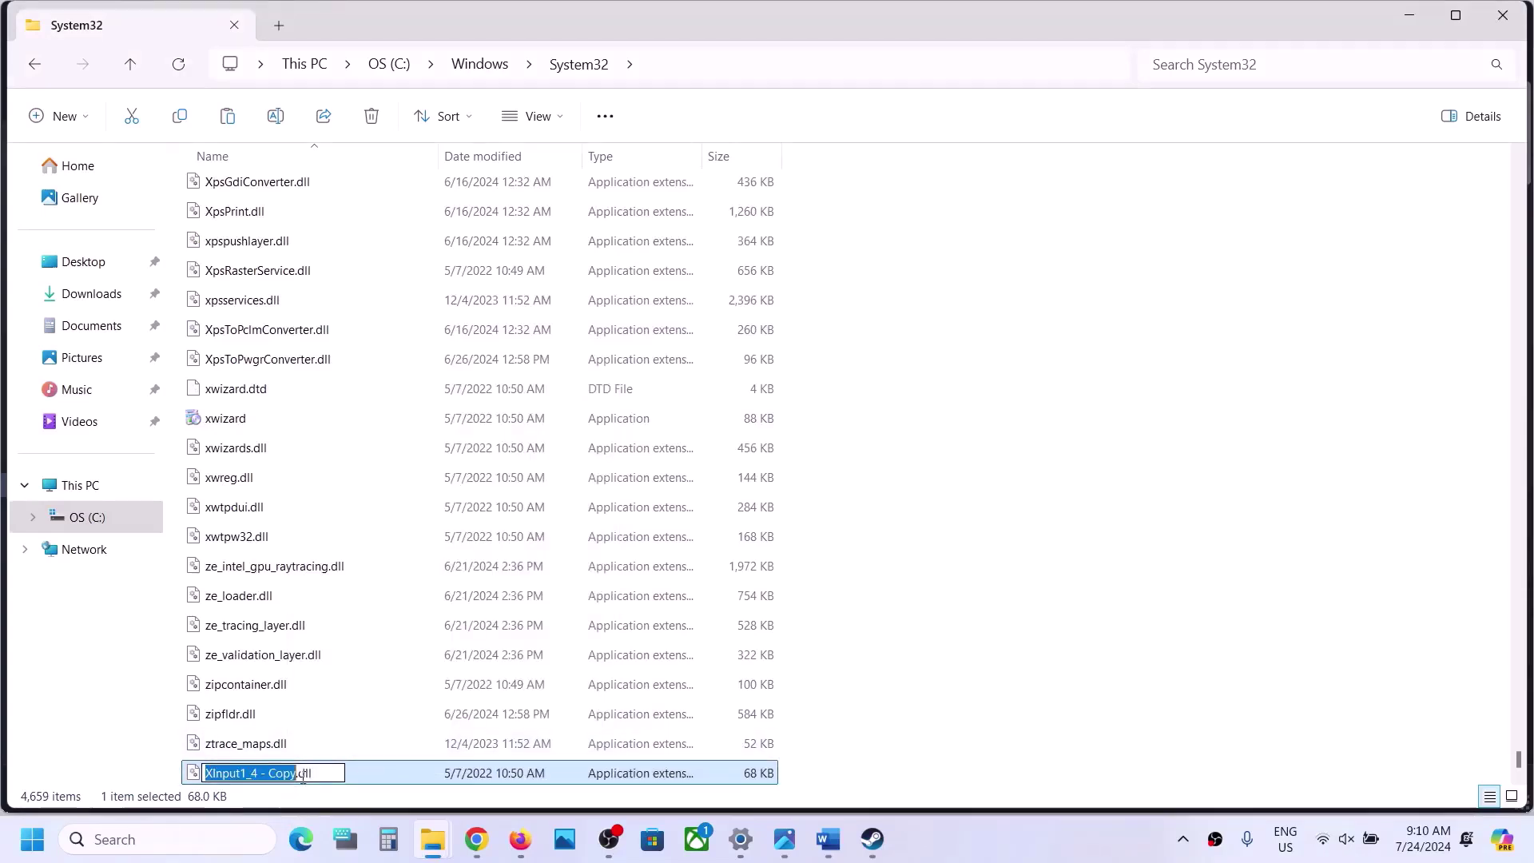
{"action": "left_click", "coordinate": [300, 773]}
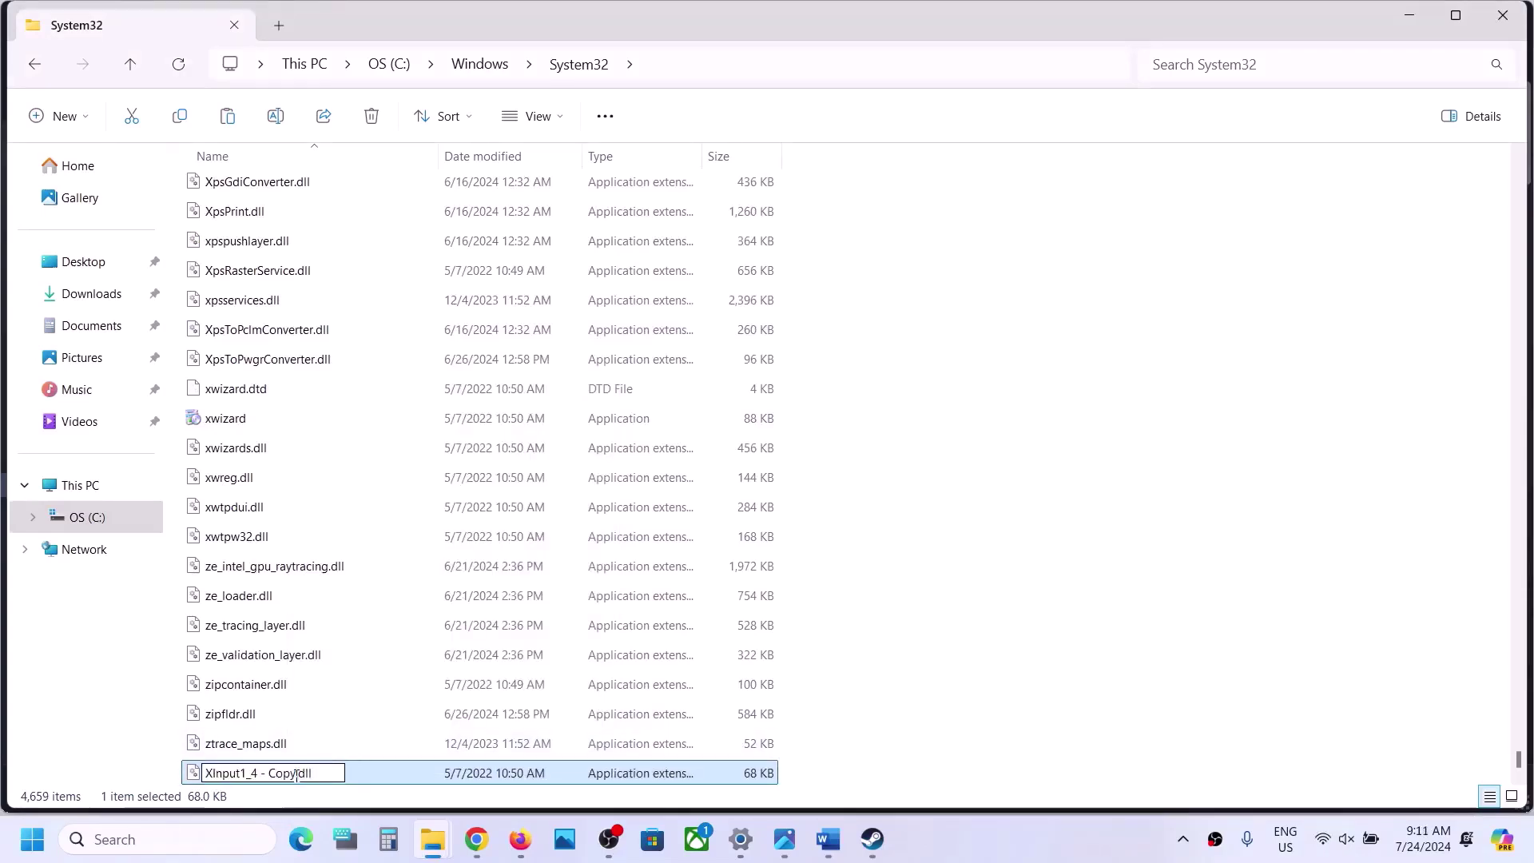
{"action": "key", "text": "BackSpace"}
{"action": "key", "text": "BackSpace"}
{"action": "key", "text": "BackSpace"}
{"action": "key", "text": "BackSpace"}
{"action": "key", "text": "BackSpace"}
{"action": "key", "text": "BackSpace"}
{"action": "key", "text": "BackSpace"}
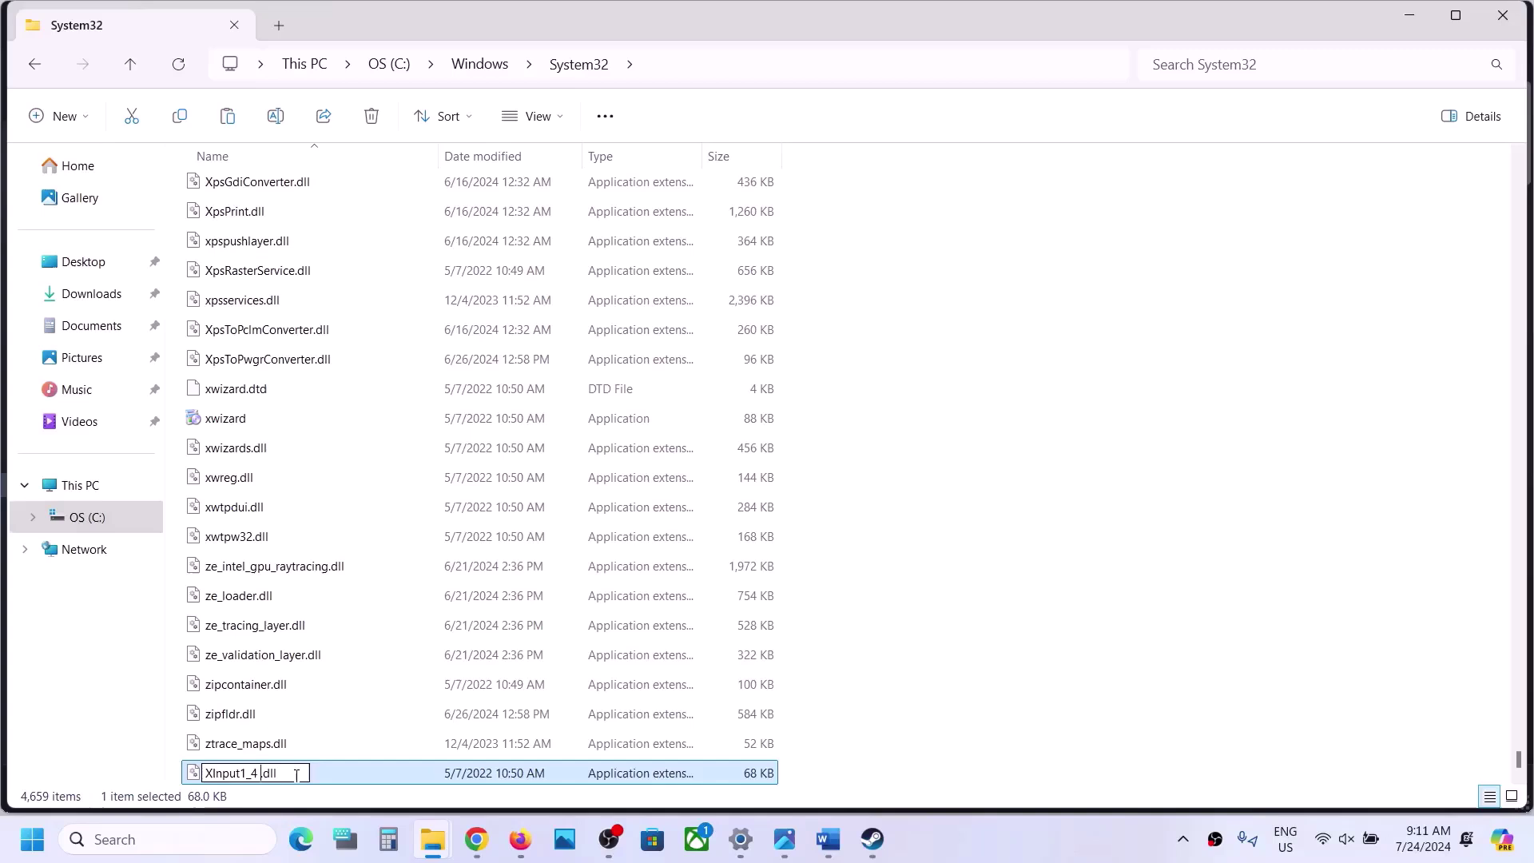
{"action": "key", "text": "Left"}
{"action": "key", "text": "Right"}
{"action": "key", "text": "BackSpace"}
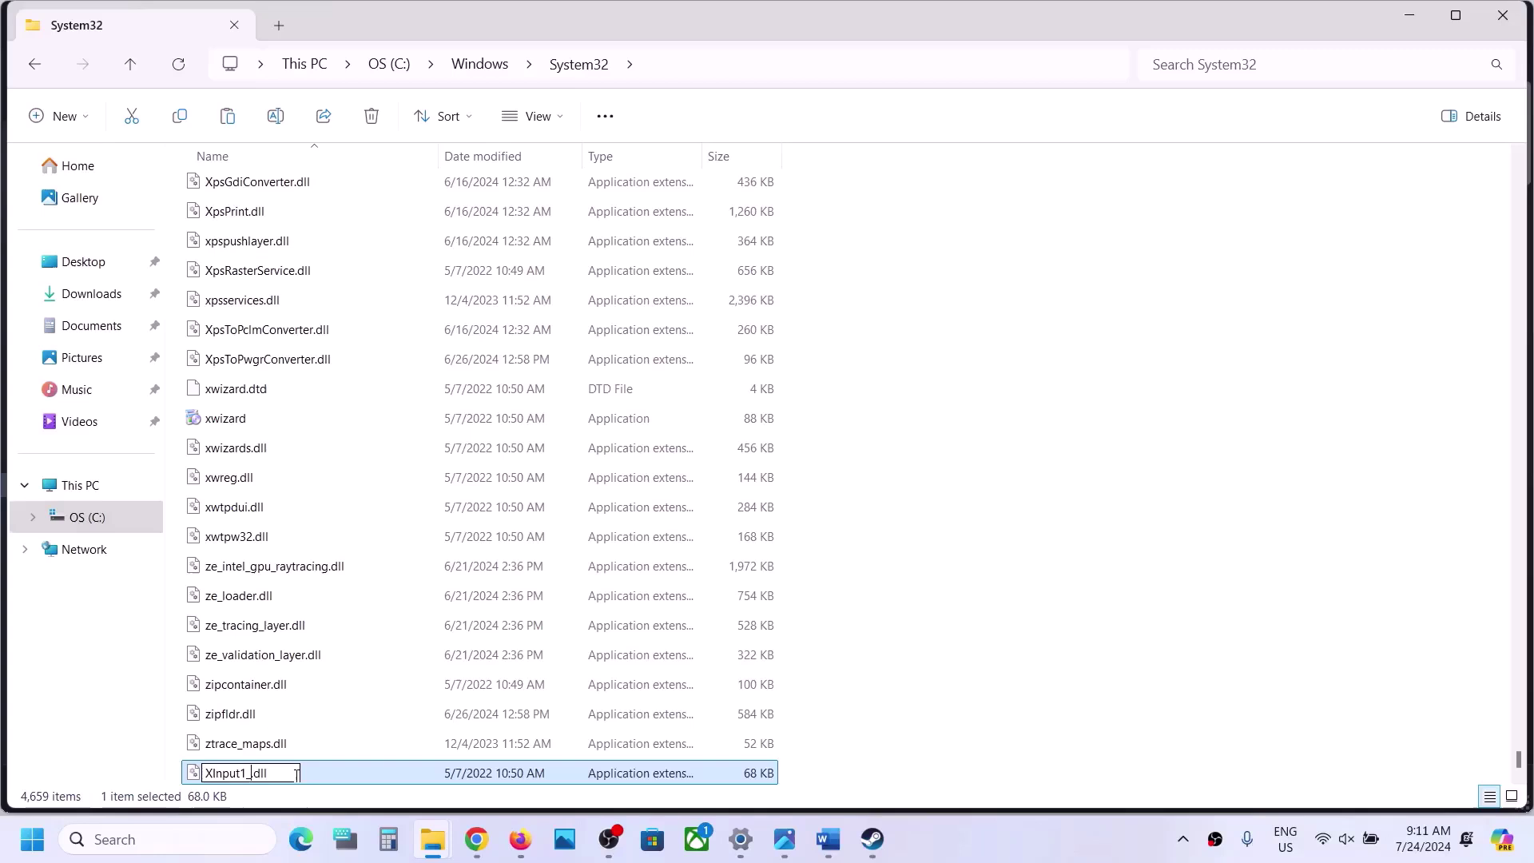
{"action": "type", "text": "3"}
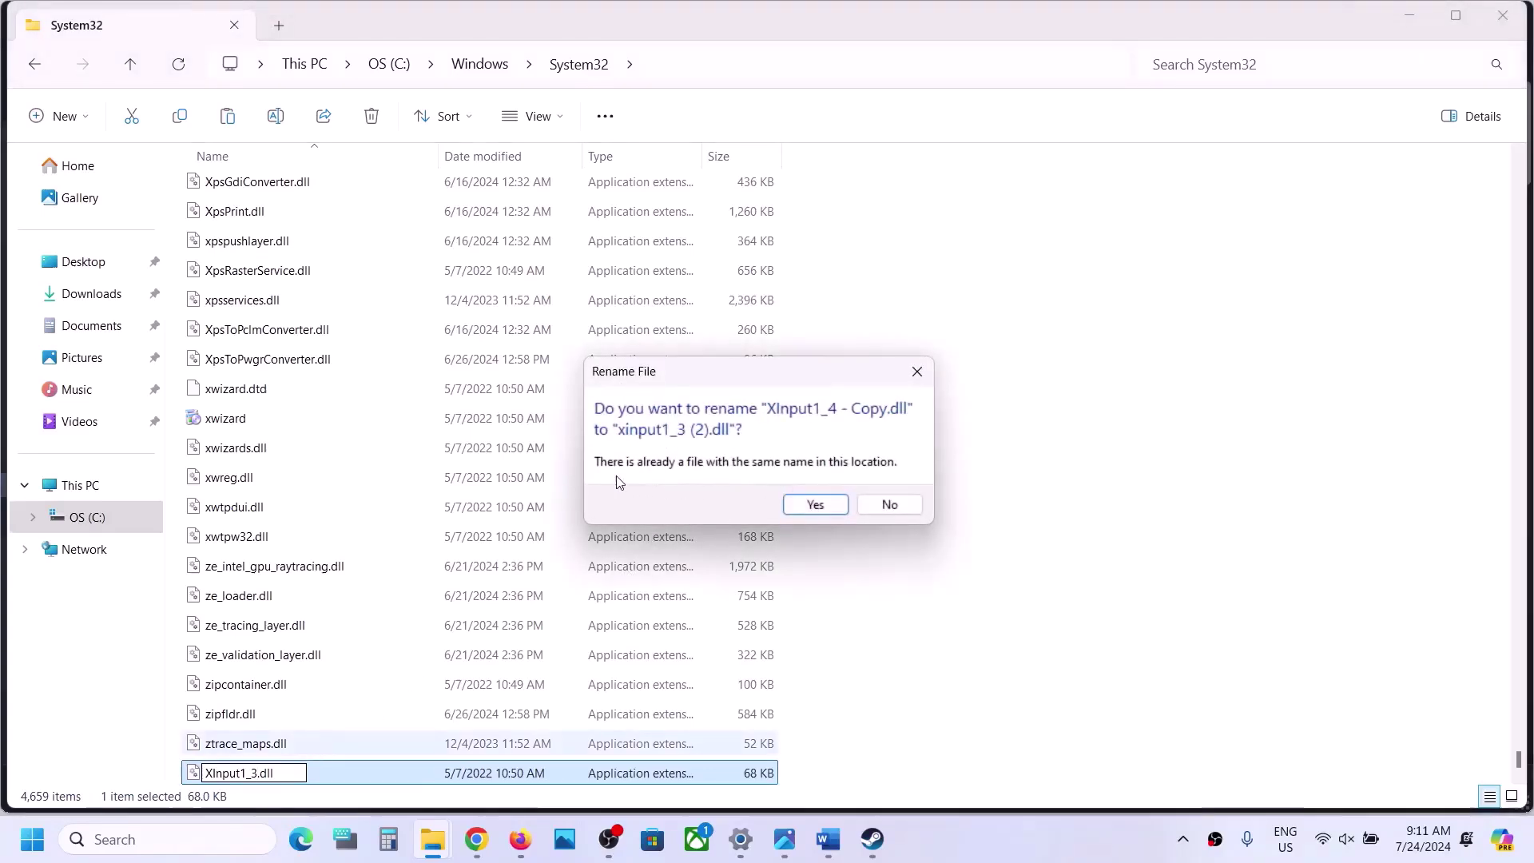
{"action": "left_click", "coordinate": [805, 510]}
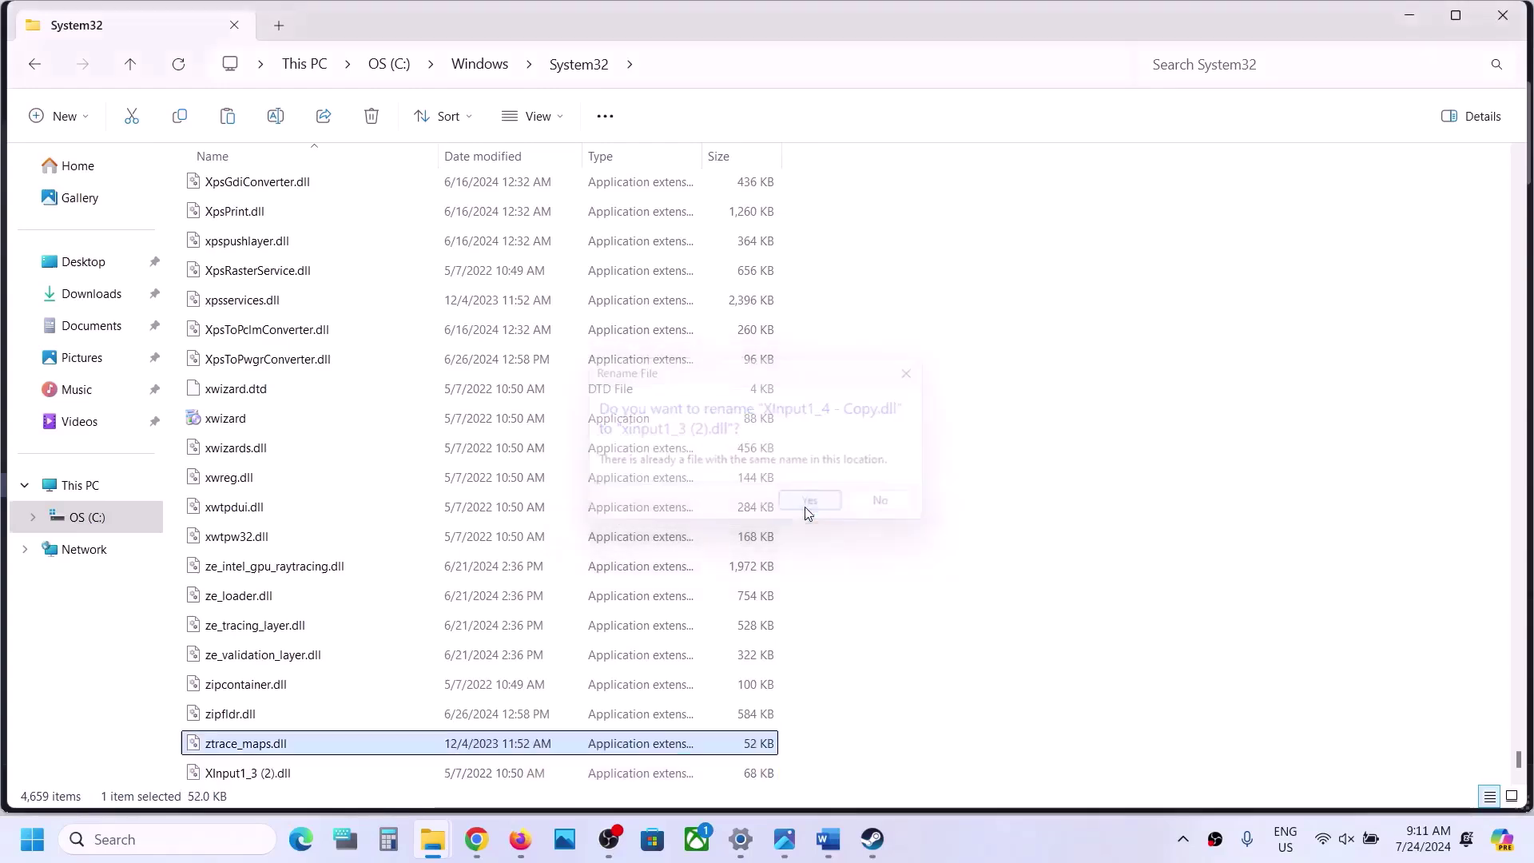
Select the renamed XInput1_3 (2).dll, then the original xinput1_3.dll further up
{"action": "left_click", "coordinate": [297, 773]}
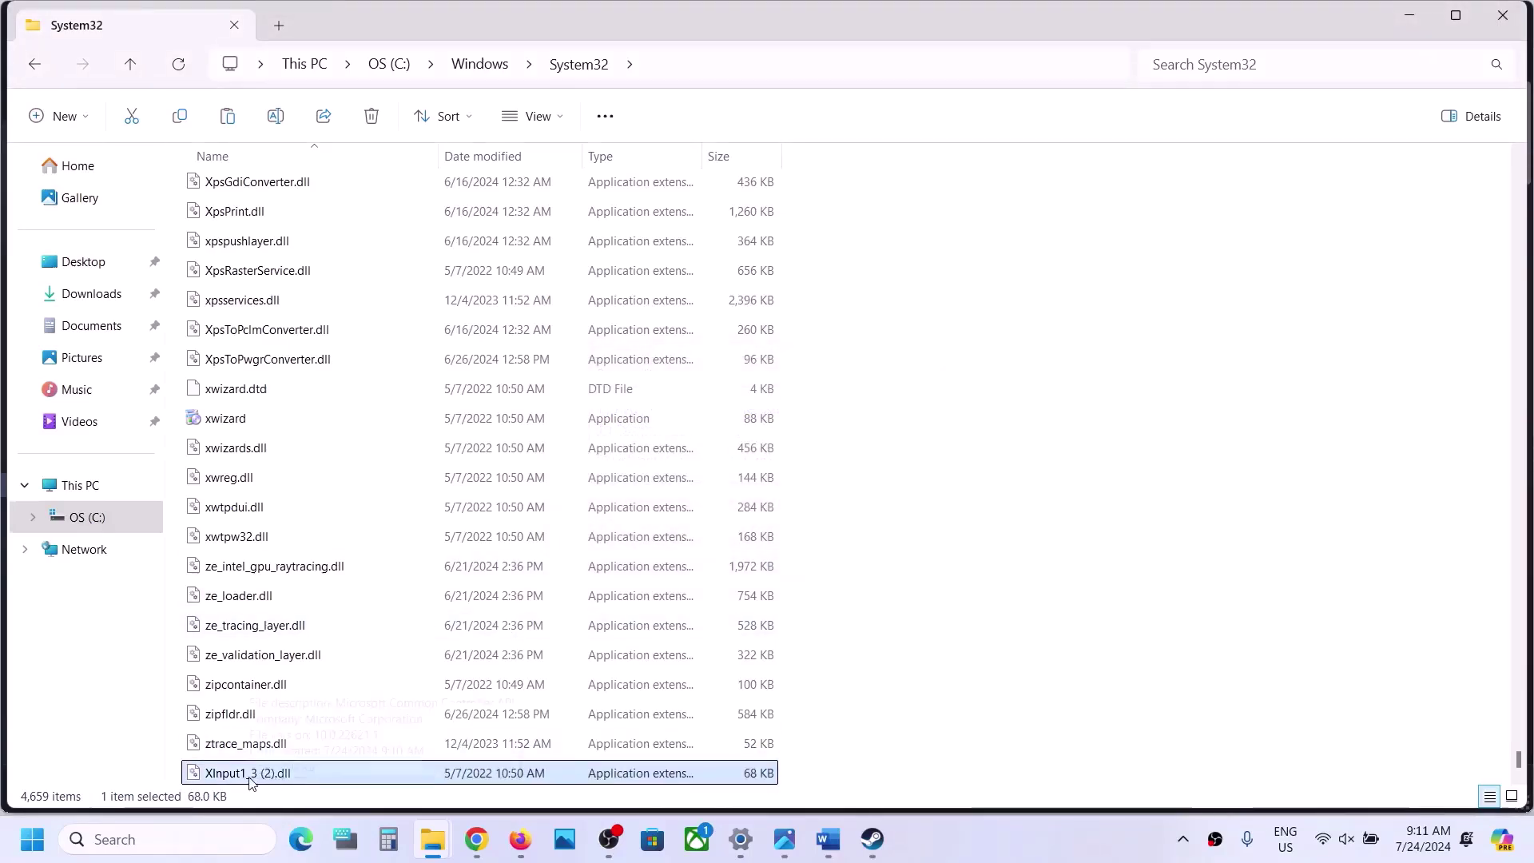
{"action": "scroll", "coordinate": [318, 625], "scroll_direction": "up", "scroll_amount": 5}
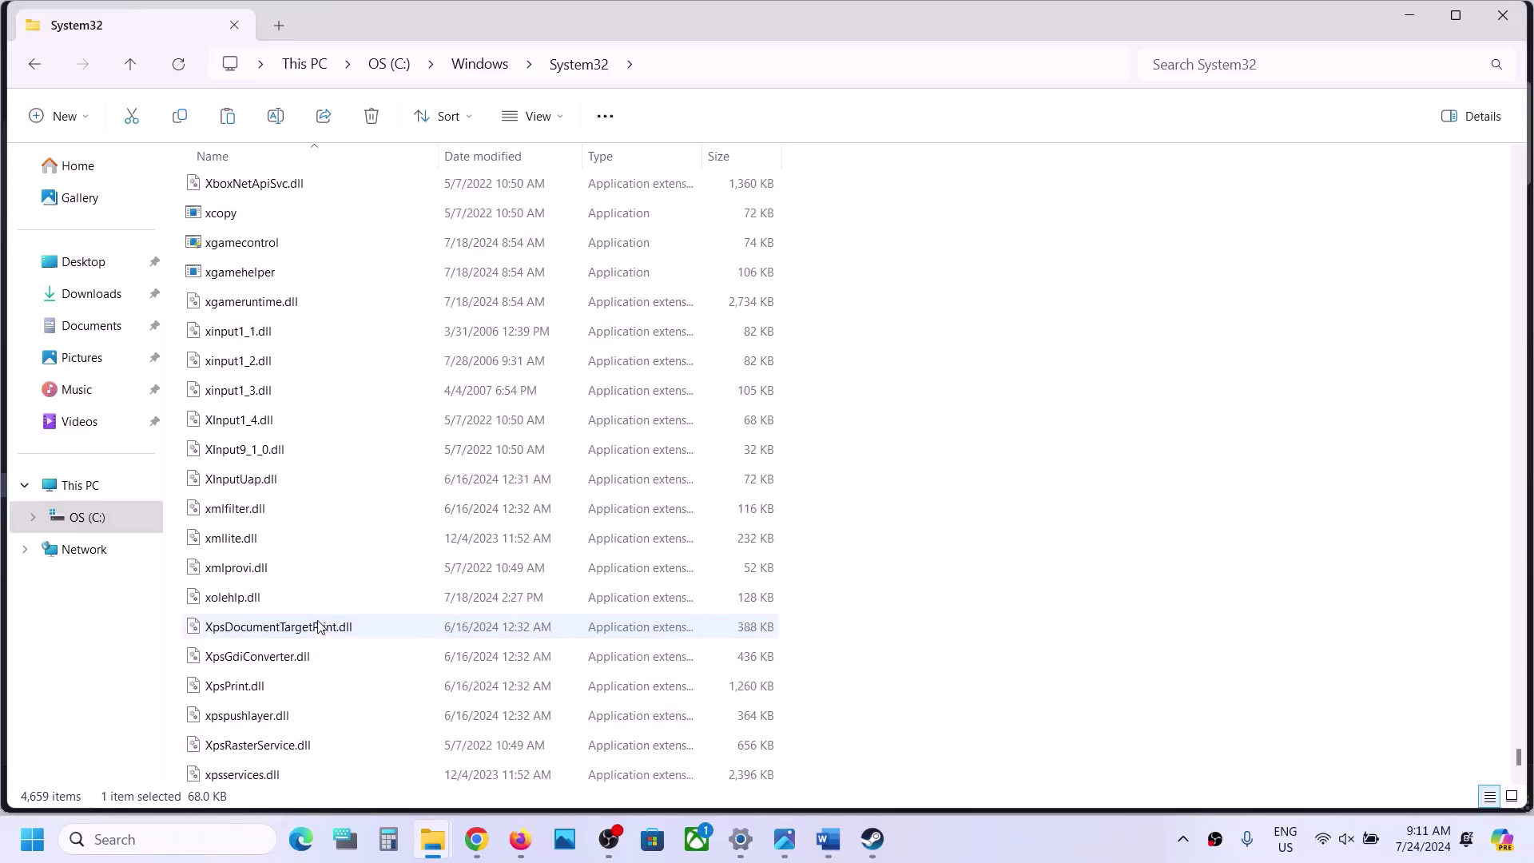
{"action": "left_click", "coordinate": [267, 396]}
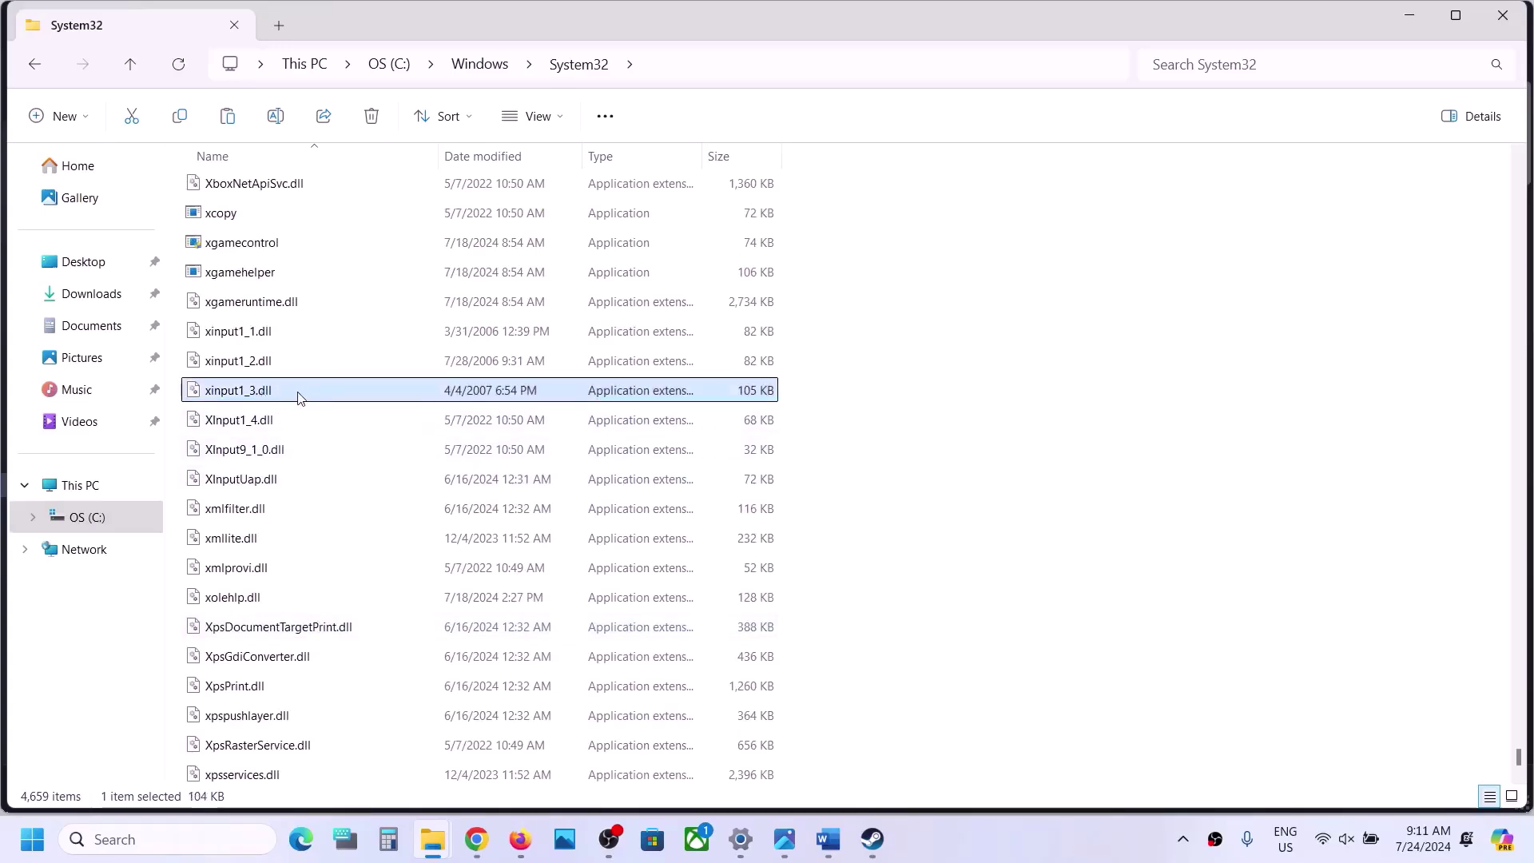
{"action": "mouse_move", "coordinate": [874, 839]}
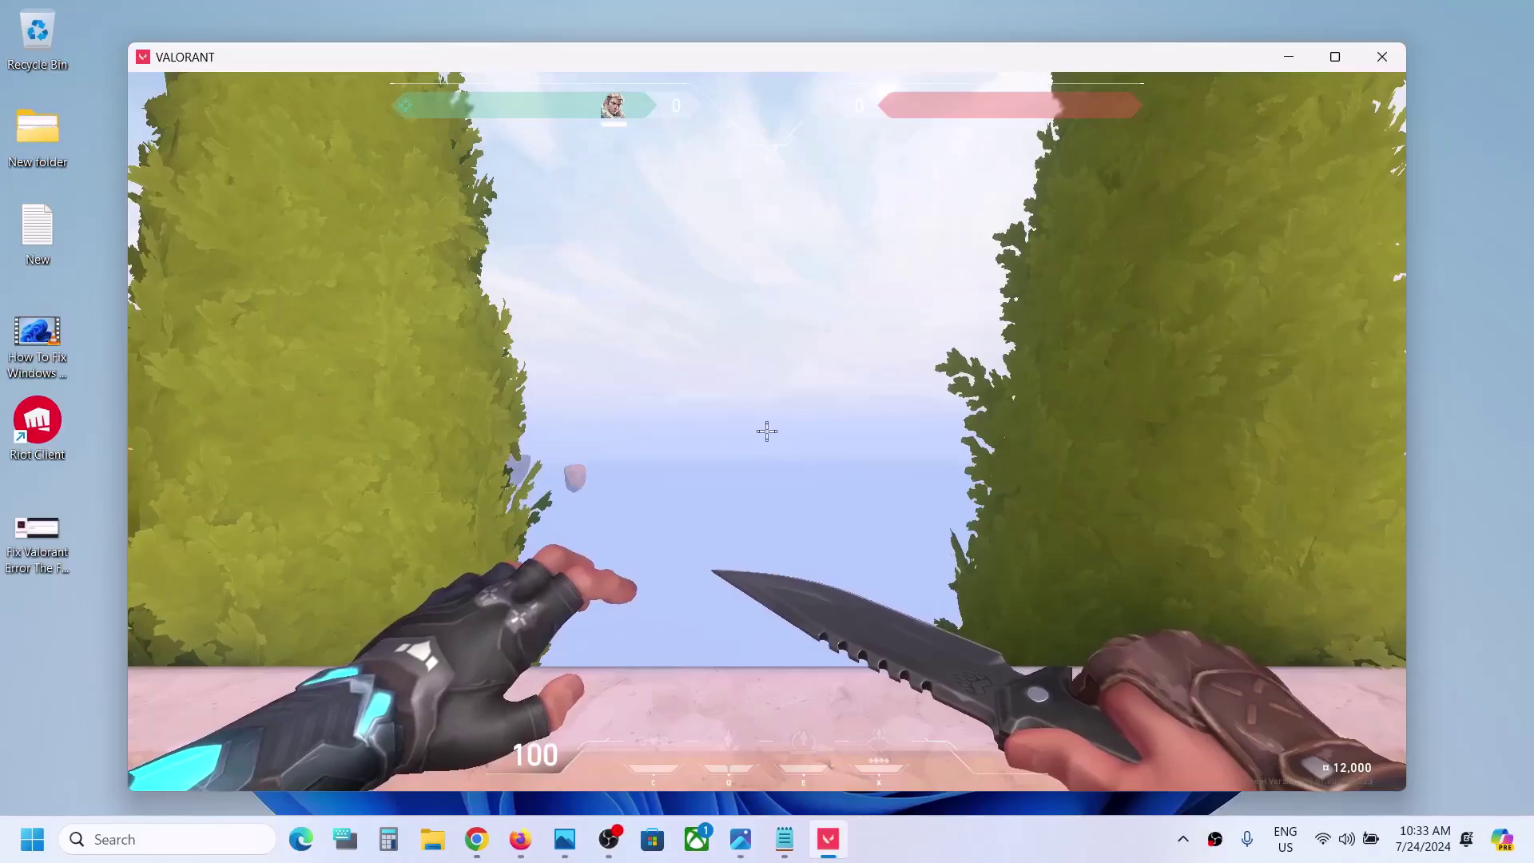
Walk the Valorant player forward along the brick wall toward the crates
{"action": "mouse_move", "coordinate": [767, 431]}
{"action": "key", "text": "w"}
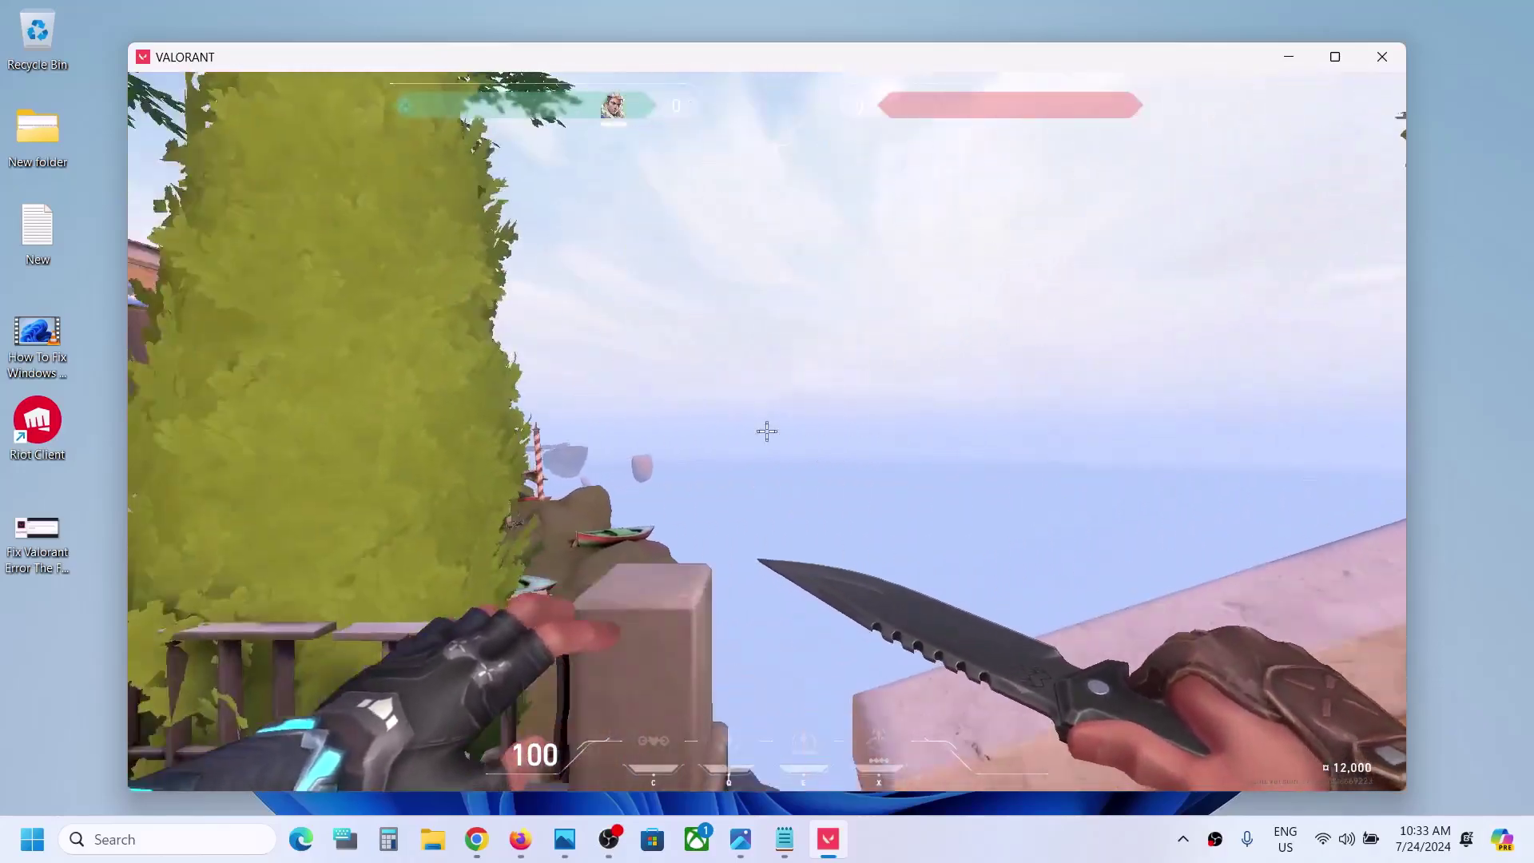
{"action": "key", "text": "w"}
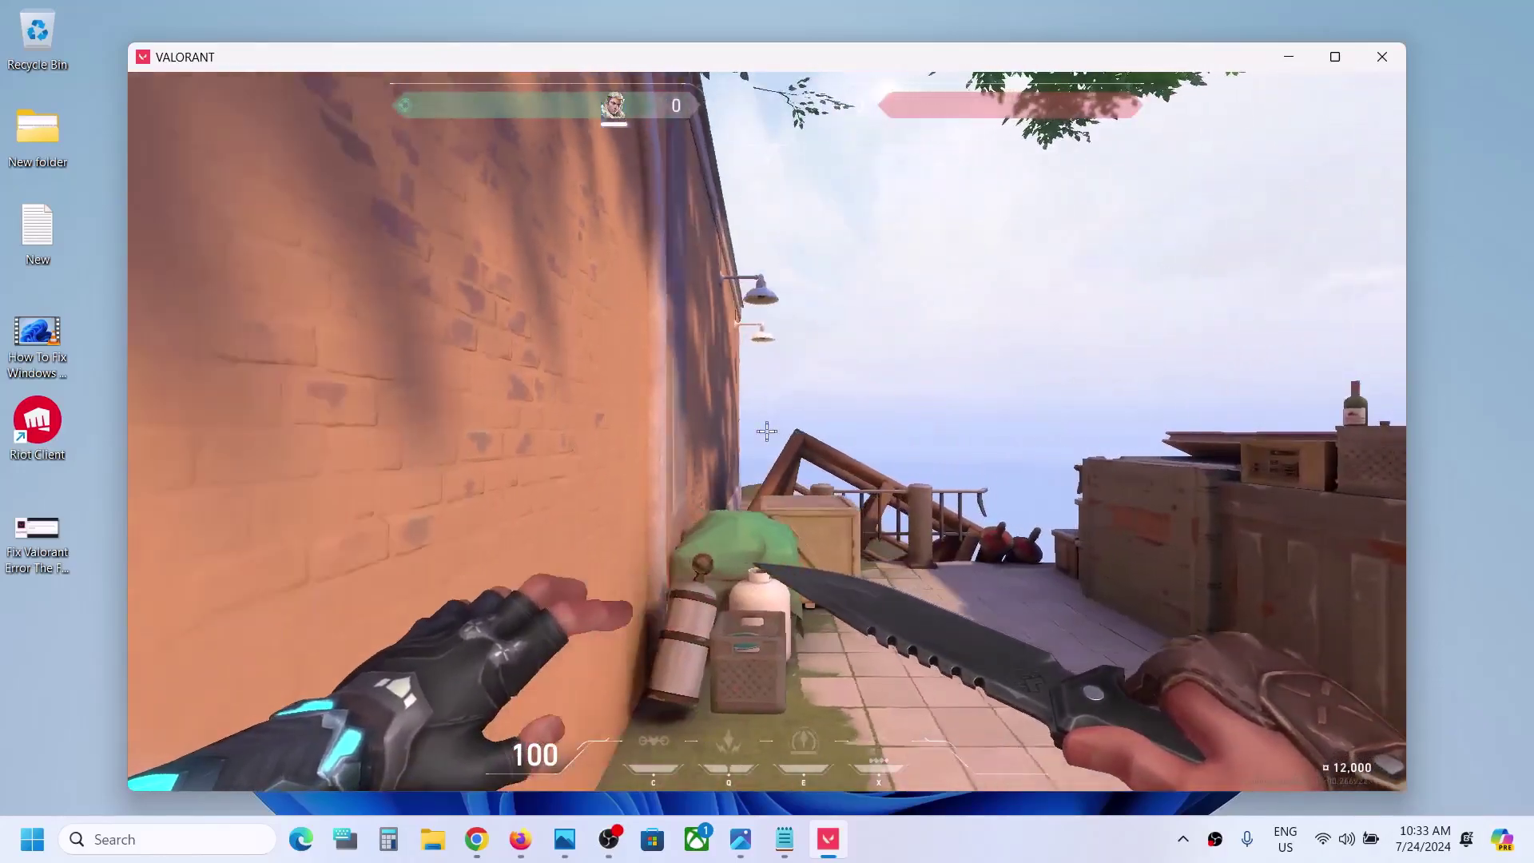